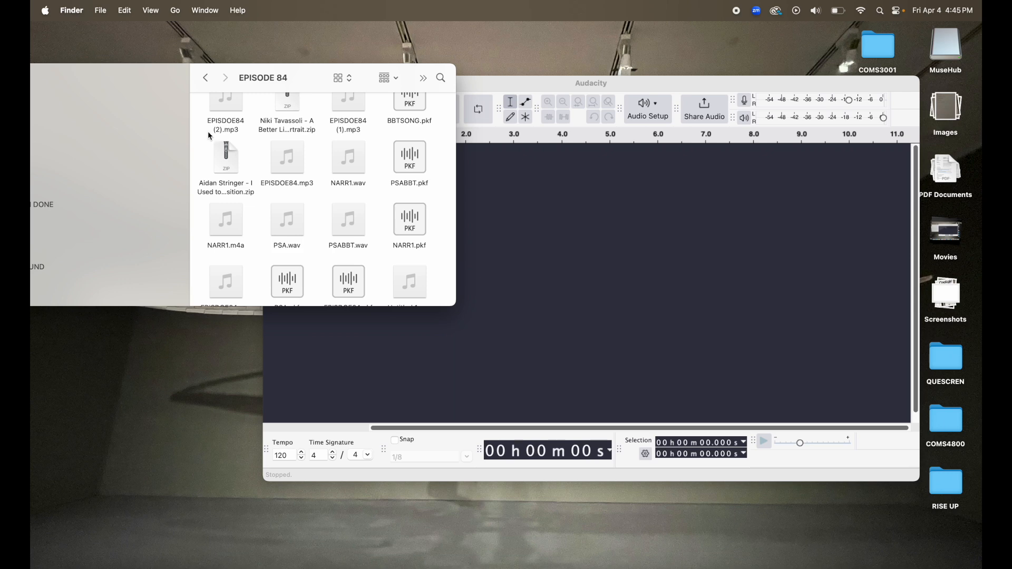
- Import NARR1.wav from the EPISODE 84 folder into Audacity and enlarge the project window
left_click_drag(352, 172, 533, 194)
left_click(519, 86)
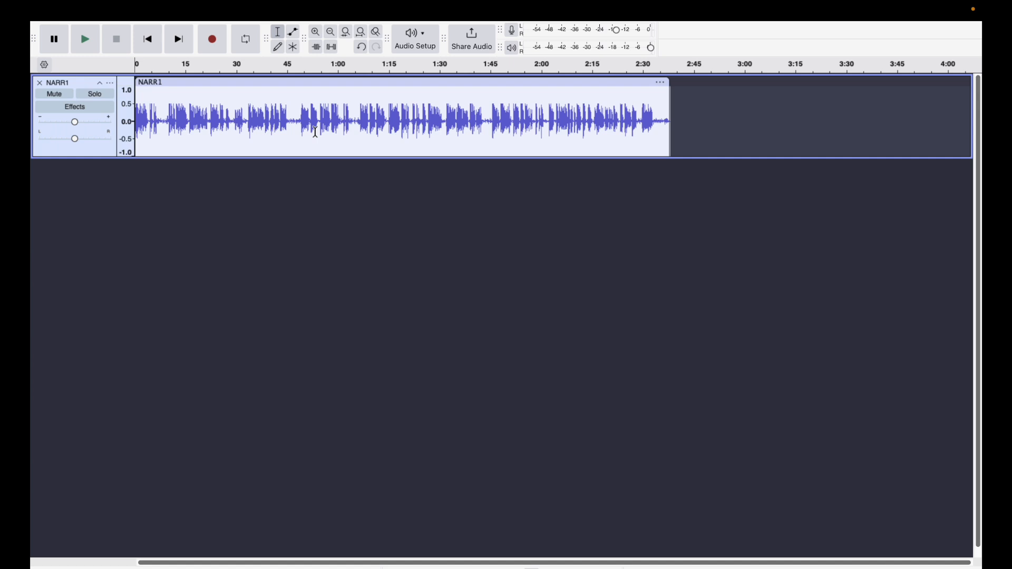
- Delete the silent stretch of the narration from about 45.3 to 48.7 seconds
left_click(293, 93)
scroll(291, 120, "up", 3)
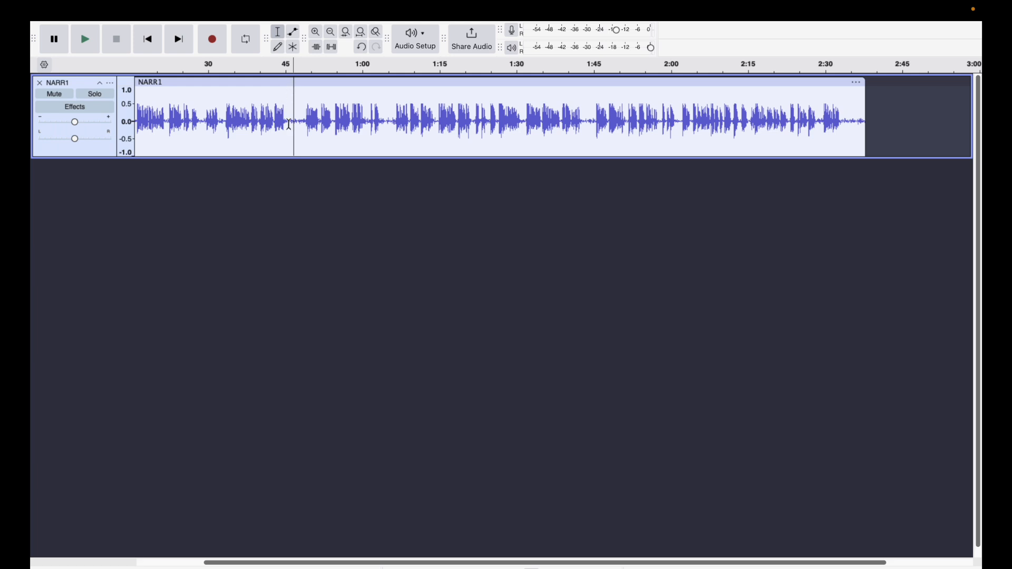
left_click(315, 33)
left_click(316, 33)
left_click(315, 33)
left_click(316, 33)
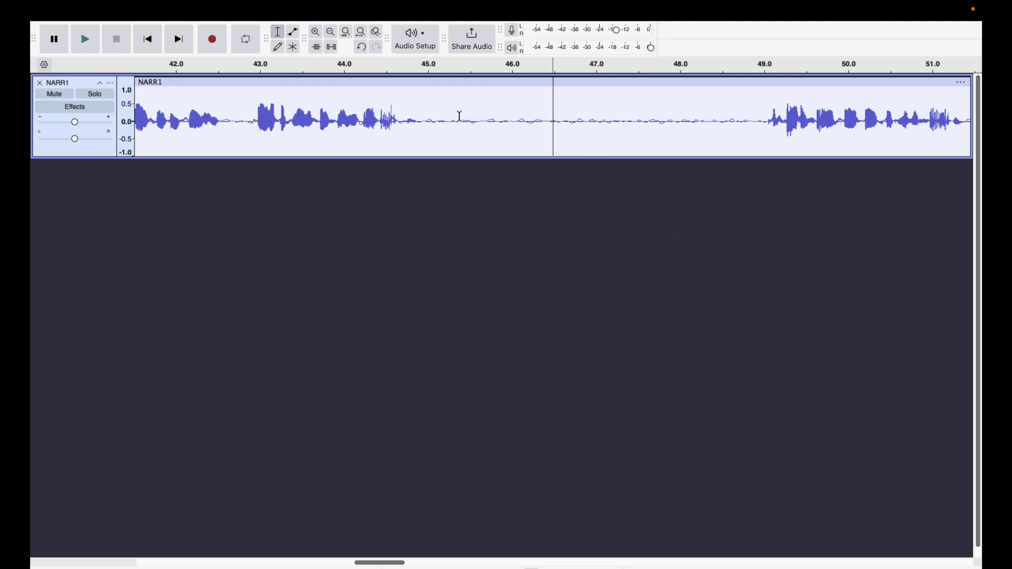
left_click_drag(456, 116, 742, 132)
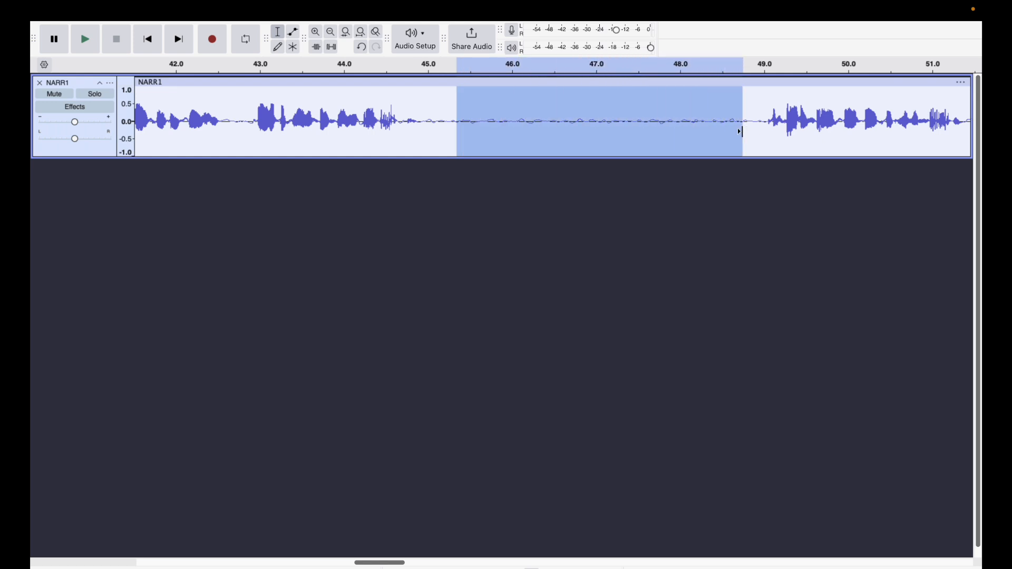
key("Delete")
scroll(548, 114, "down", 2, "ctrl")
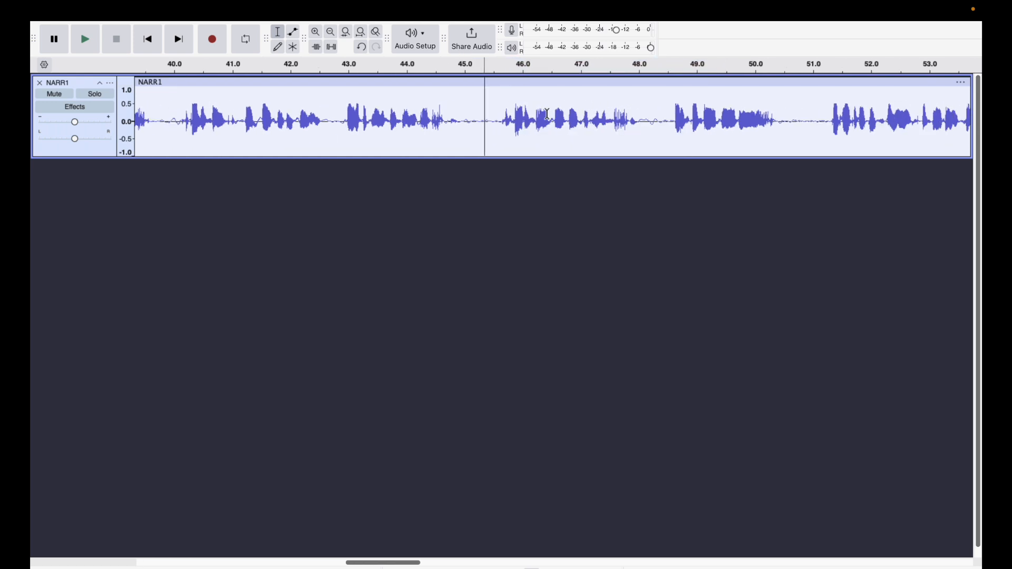
scroll(547, 113, "down", 1, "ctrl")
scroll(549, 112, "down", 1, "ctrl")
scroll(549, 112, "down", 4, "ctrl")
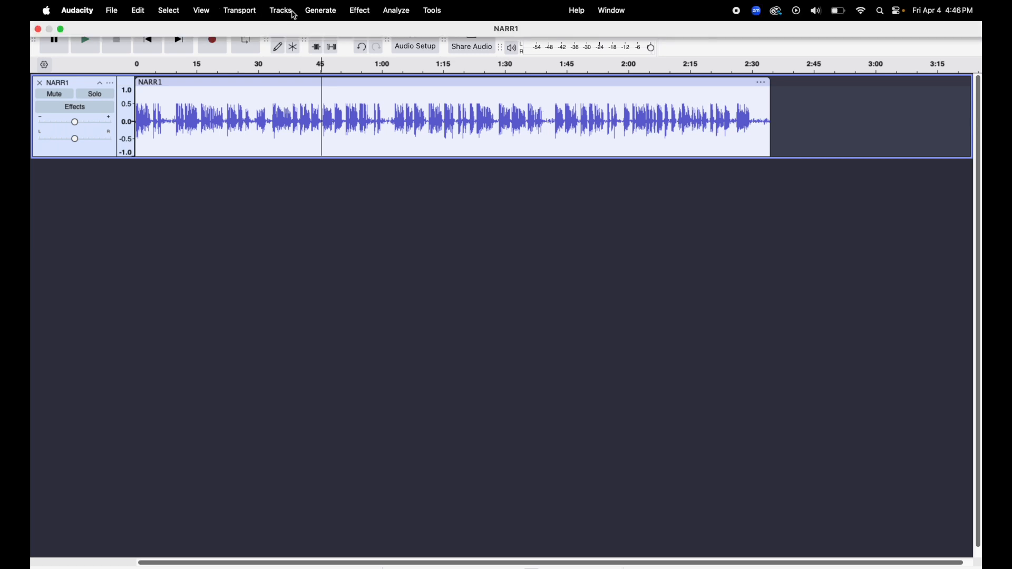
left_click(362, 13)
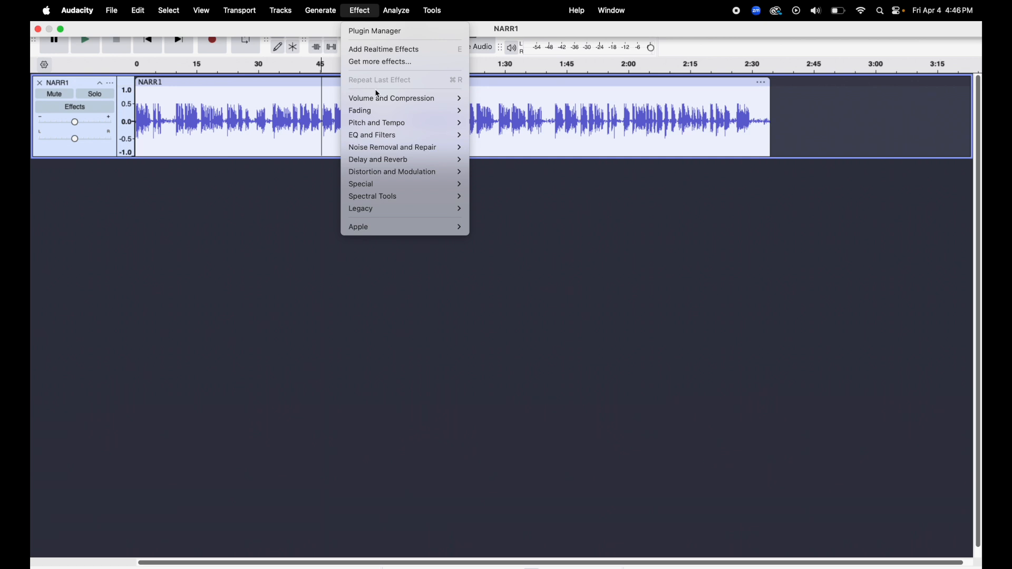
mouse_move(384, 99)
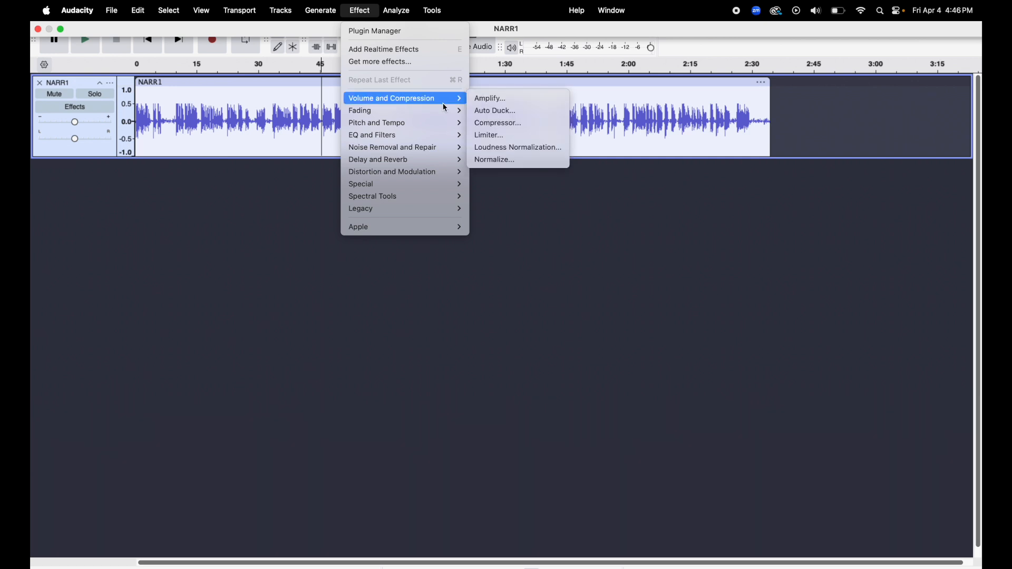
left_click(252, 185)
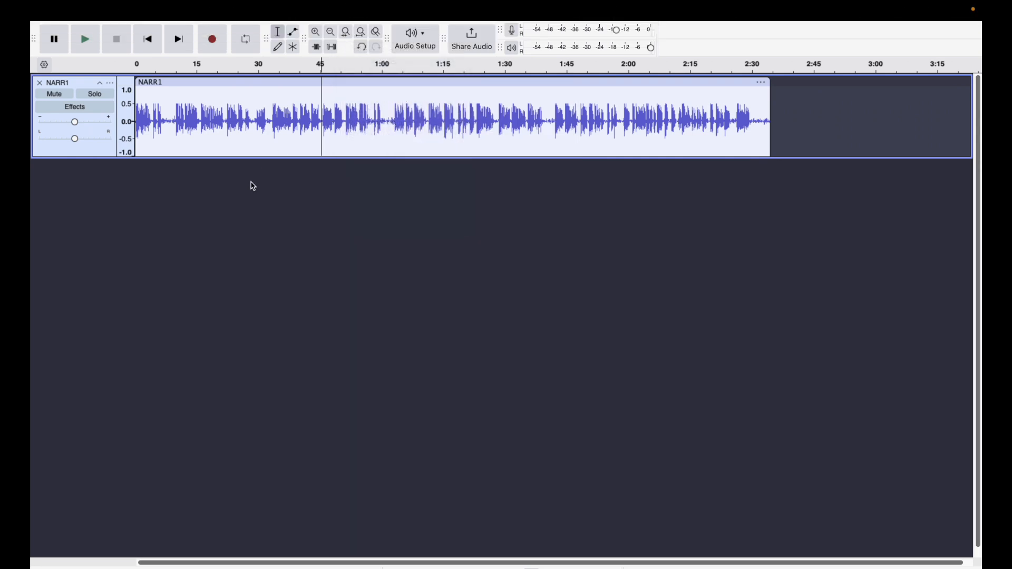
- Amplify the entire NARR1 clip by 0.5 dB
double_click(276, 103)
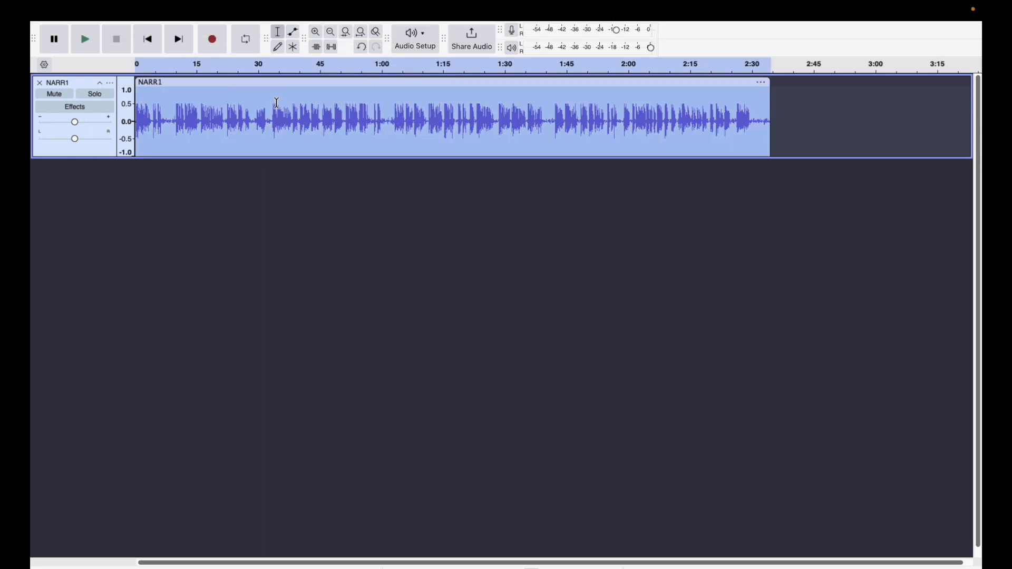
left_click(360, 10)
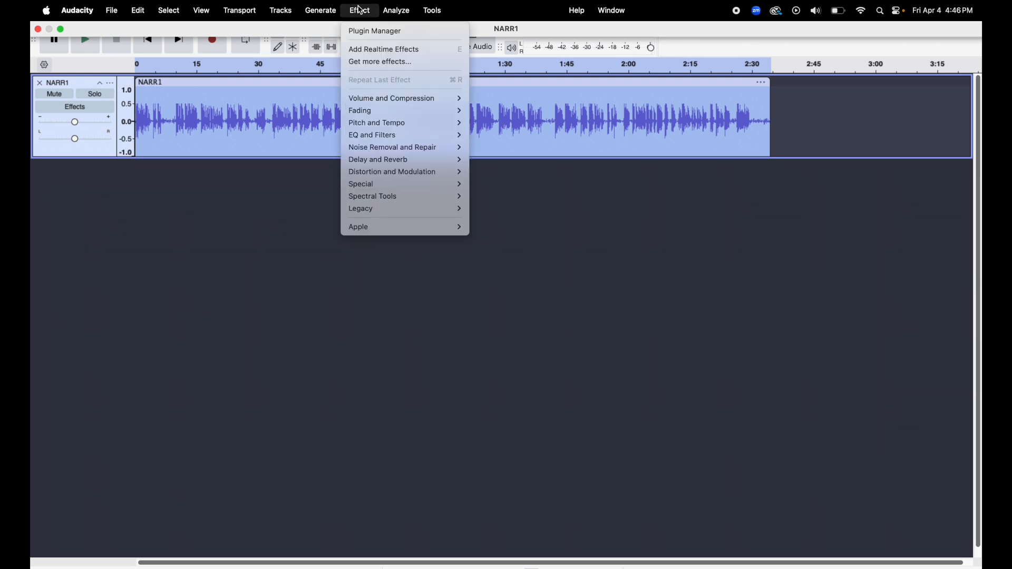
mouse_move(426, 99)
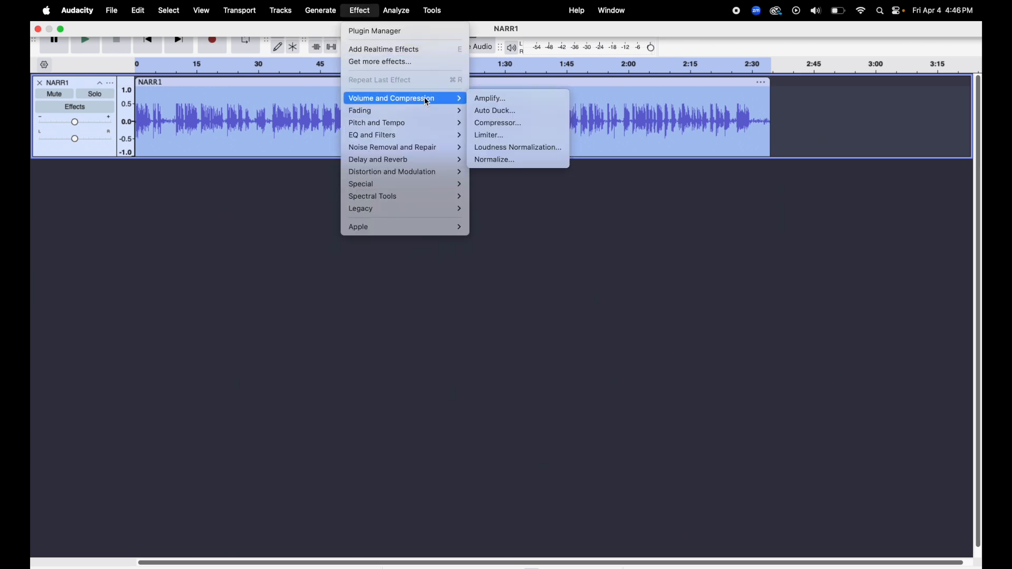
left_click(509, 99)
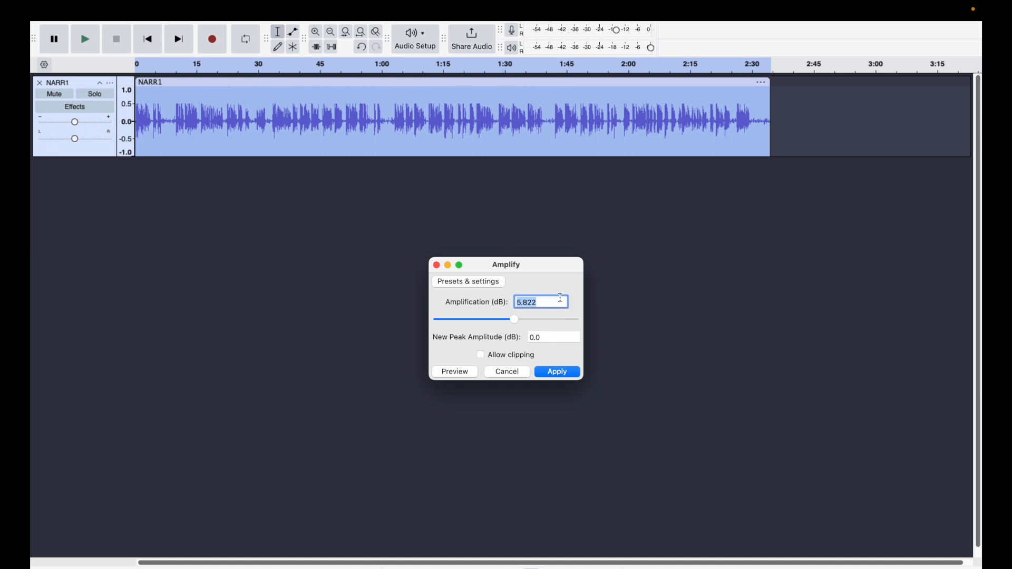
key("BackSpace")
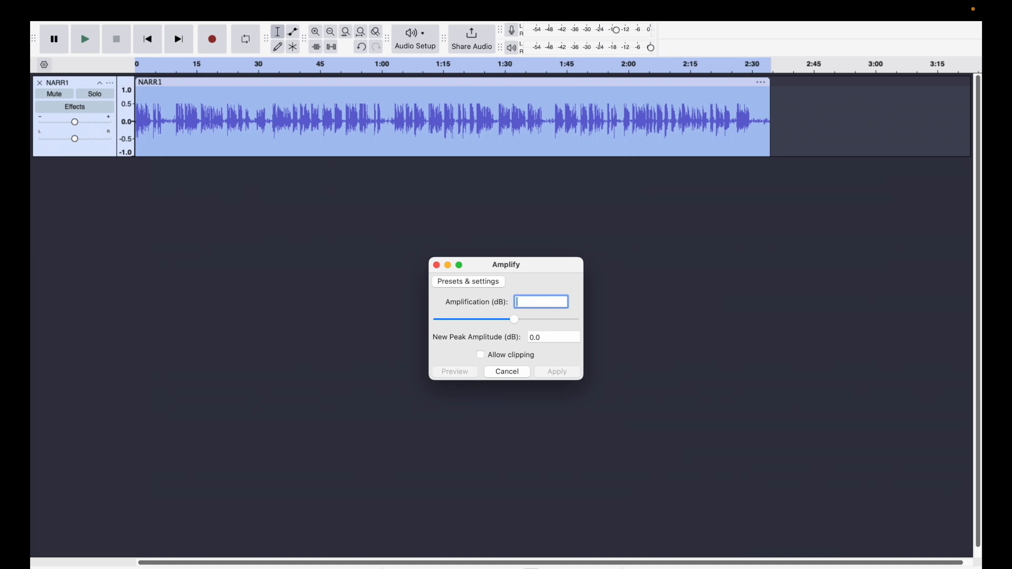
type("0.5")
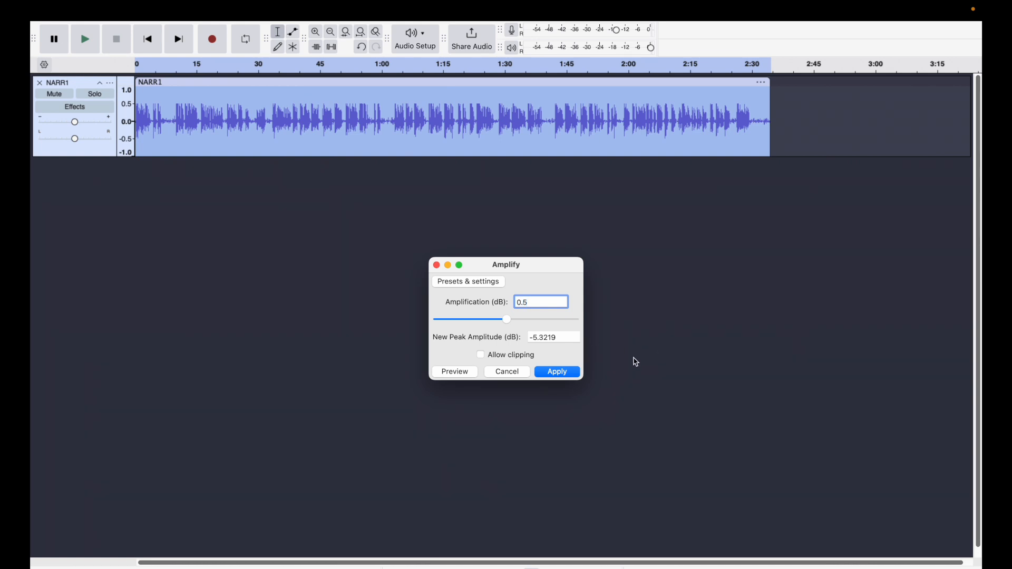
left_click(562, 376)
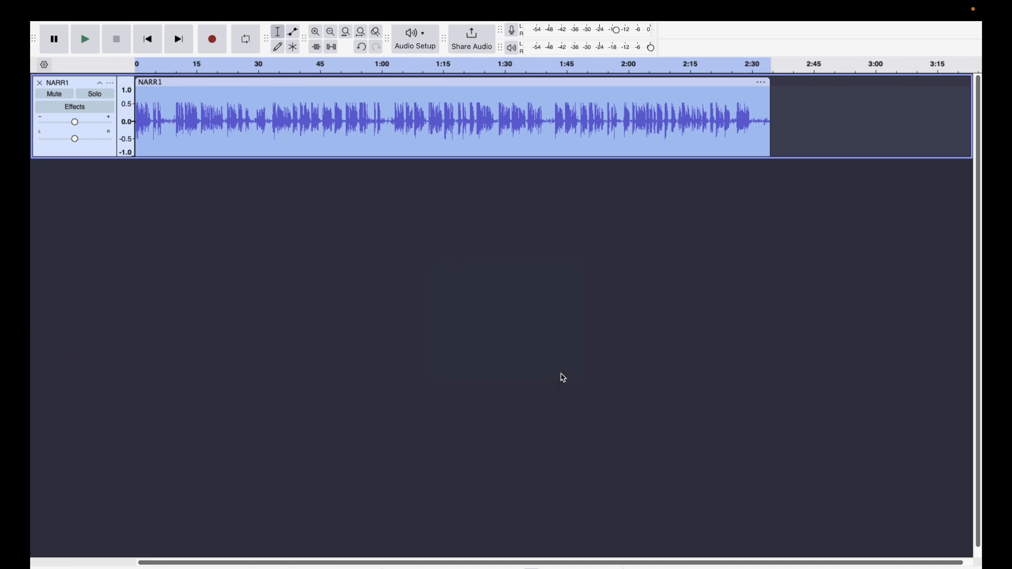
- Play a few seconds of the narration from about 1:57 to check its playback level, and stop playback
left_click(542, 302)
scroll(542, 302, "down", 1)
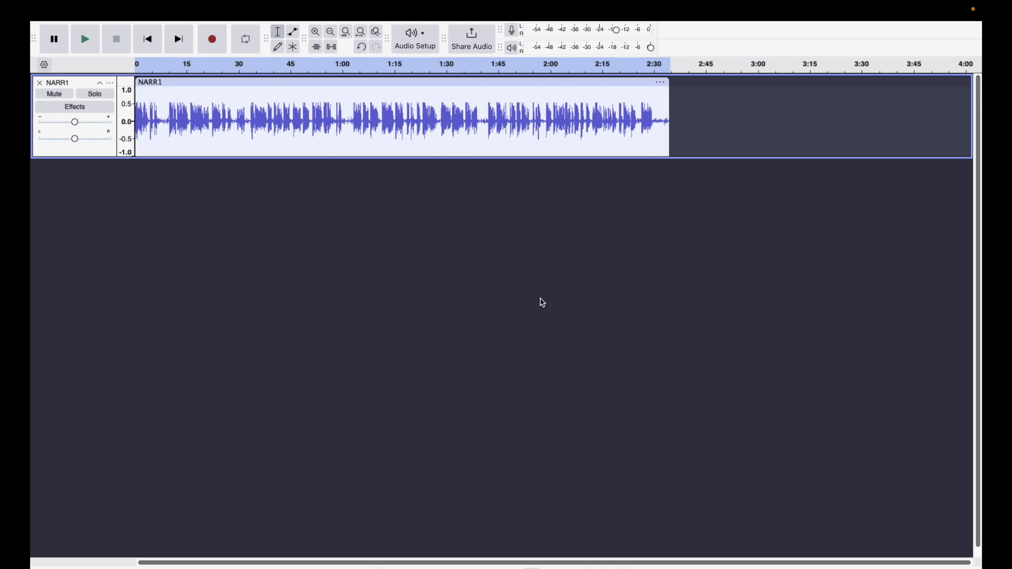
scroll(542, 302, "down", 2)
left_click(437, 108)
key("space")
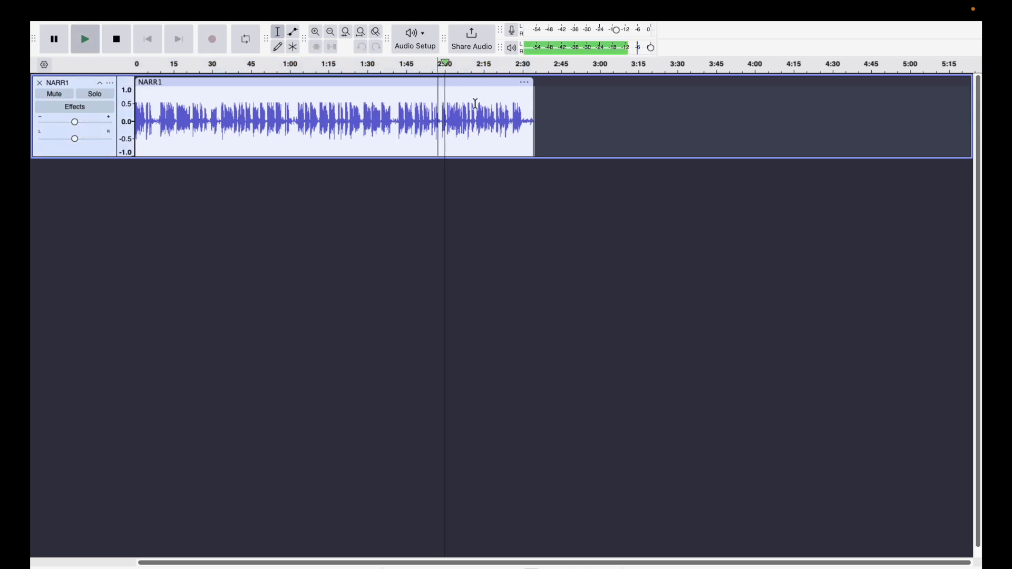
mouse_move(639, 49)
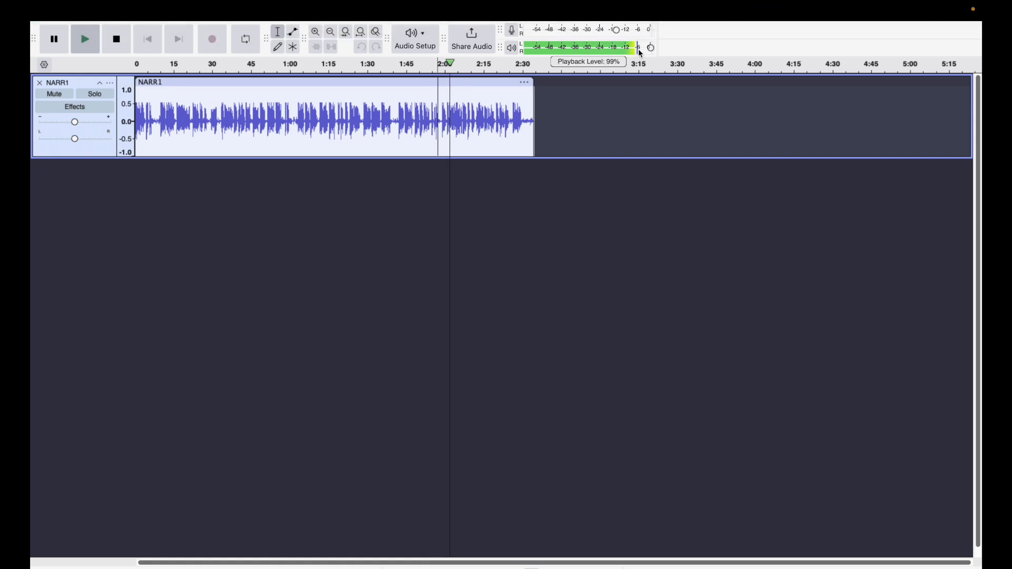
key("space")
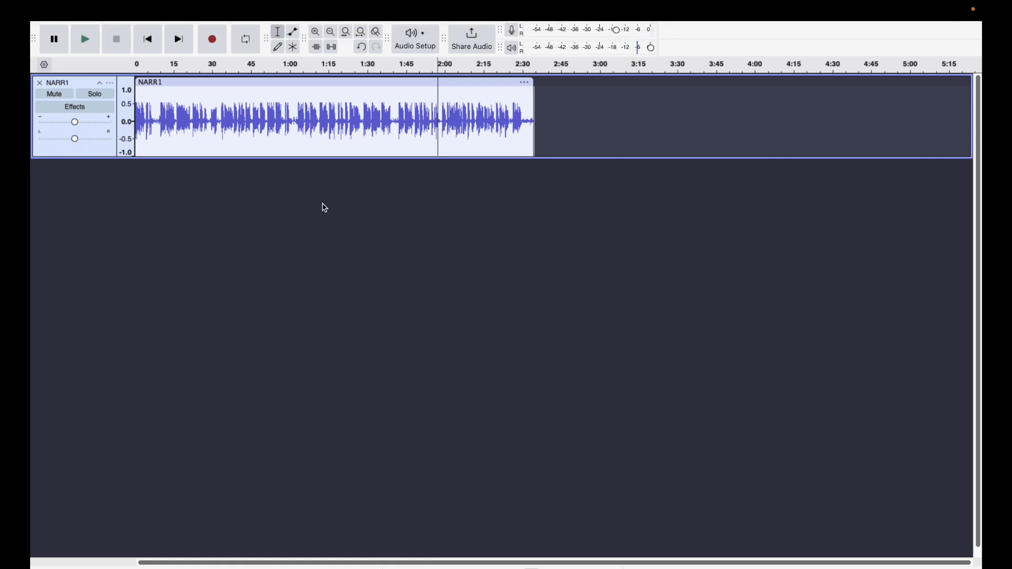
scroll(343, 163, "down", 2)
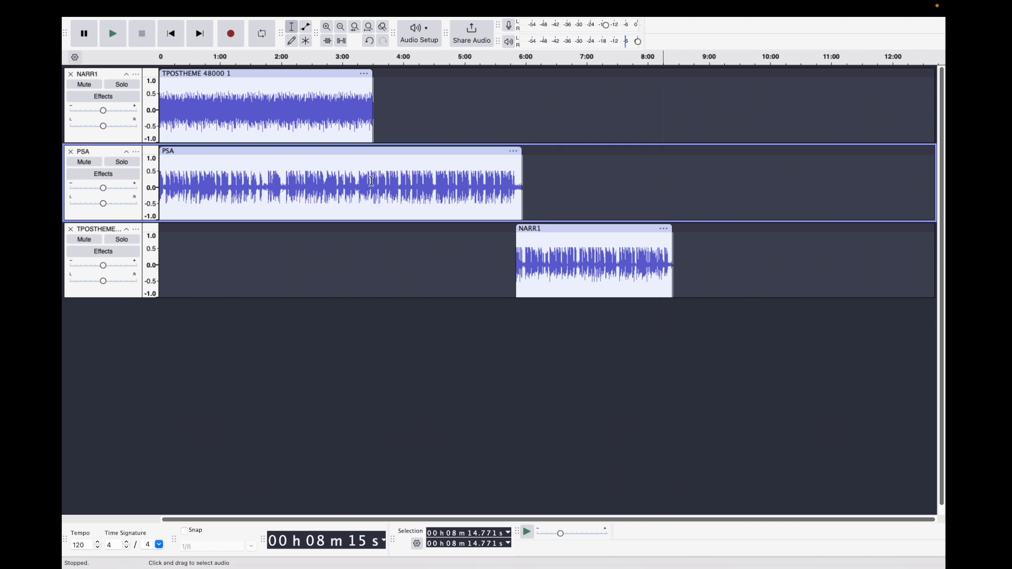
- Split the PSA clip at about 3:14 and move its second part along the track to start at about 5:47
scroll(357, 186, "up", 5)
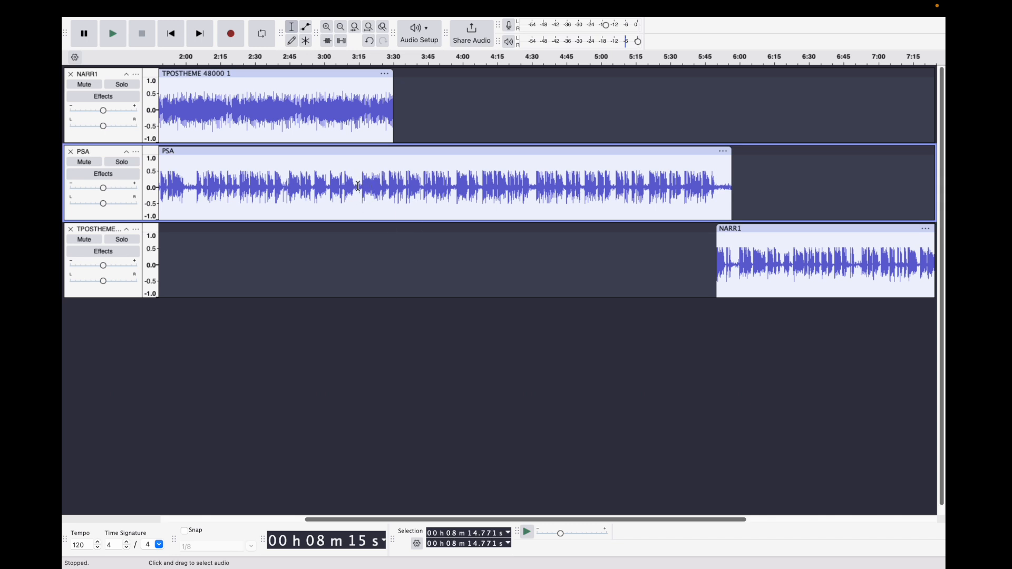
left_click(358, 187)
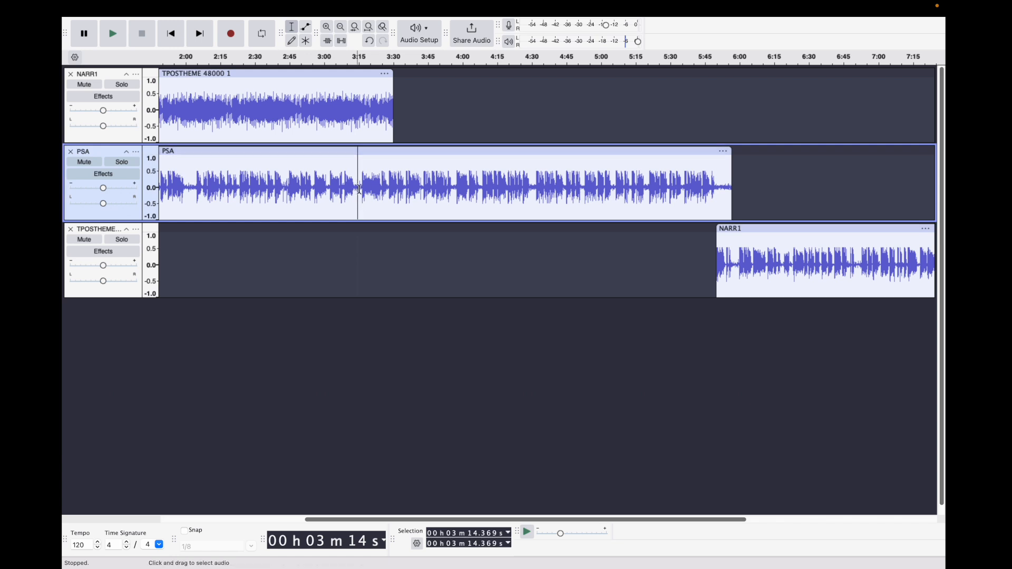
right_click(360, 192)
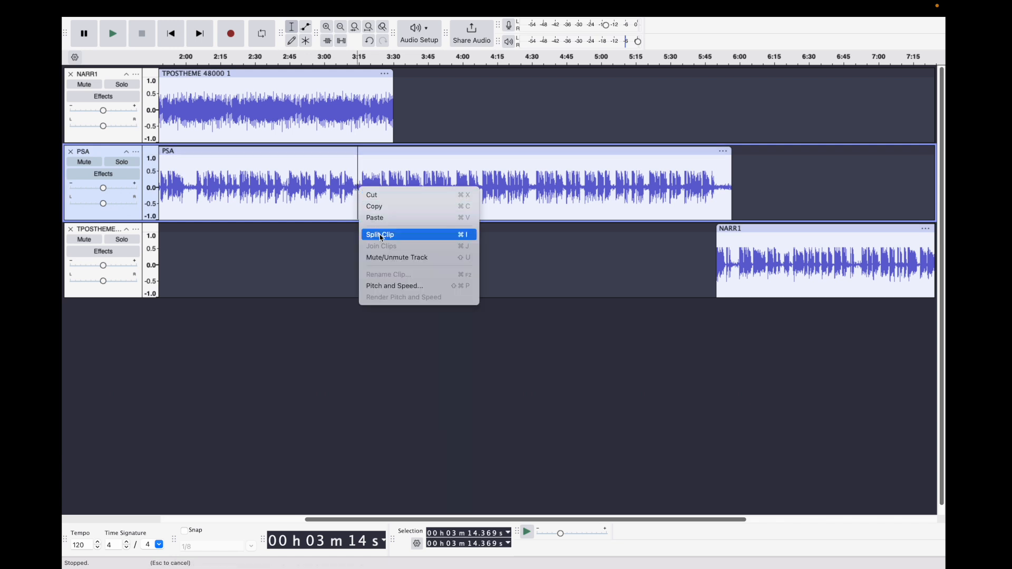
left_click(382, 236)
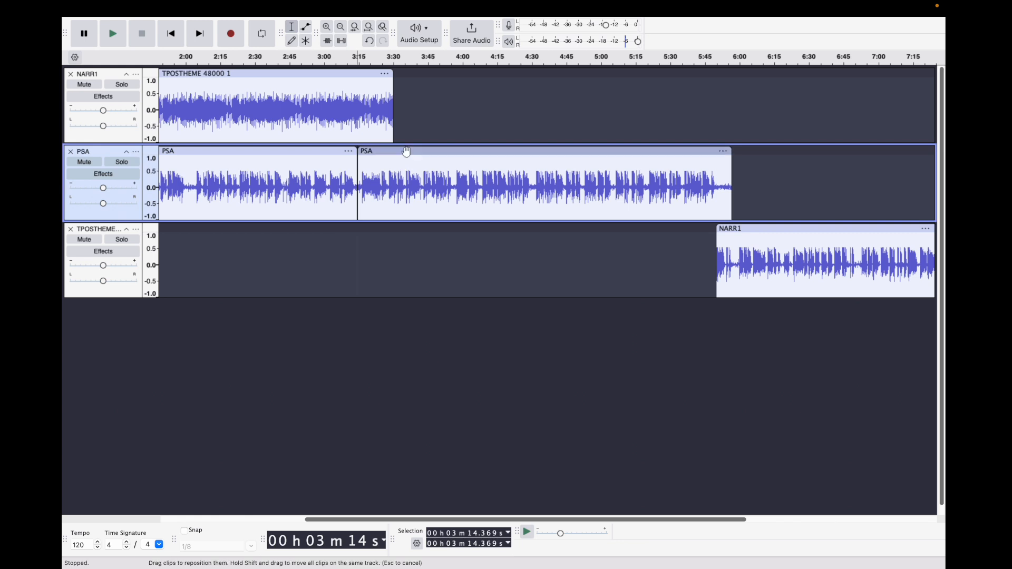
left_click_drag(406, 151, 757, 153)
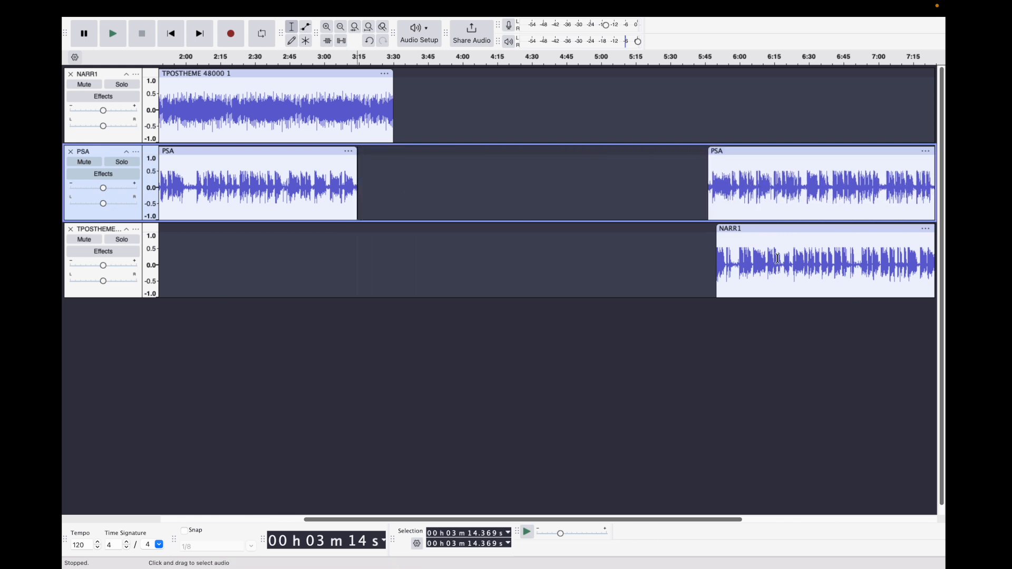
- Move the NARR1 clip into the gap after the first PSA part and nudge the second PSA part slightly earlier
left_click_drag(778, 230, 420, 230)
left_click_drag(728, 152, 724, 152)
scroll(499, 196, "left", 10)
scroll(500, 197, "down", 2)
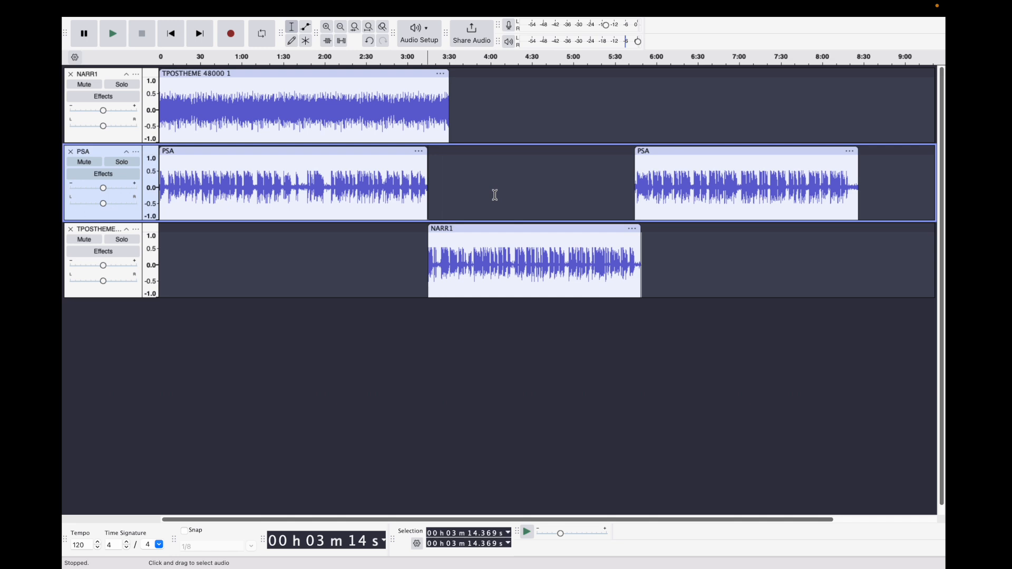
- Undo the last two clip moves
mouse_move(161, 4)
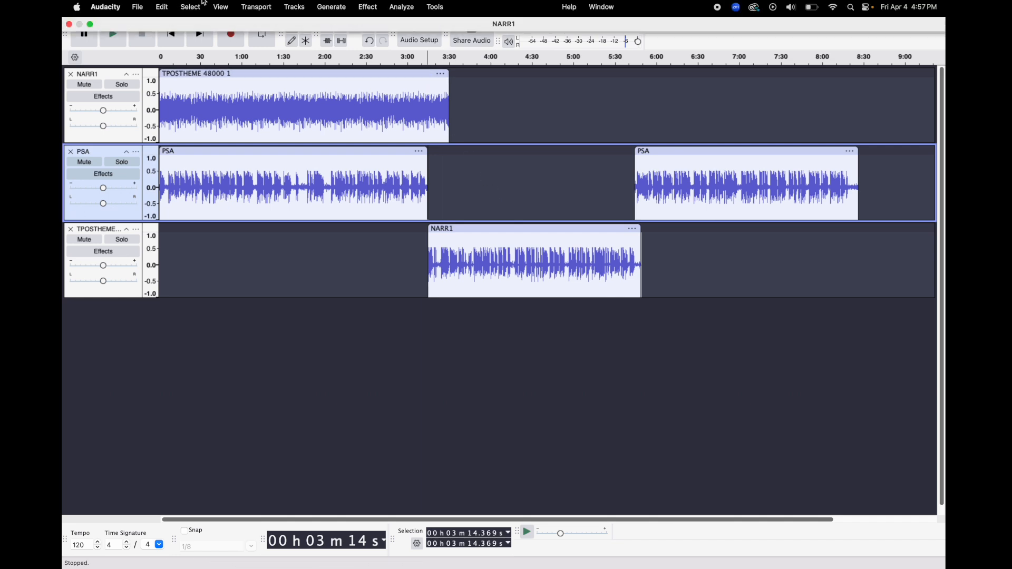
left_click(163, 7)
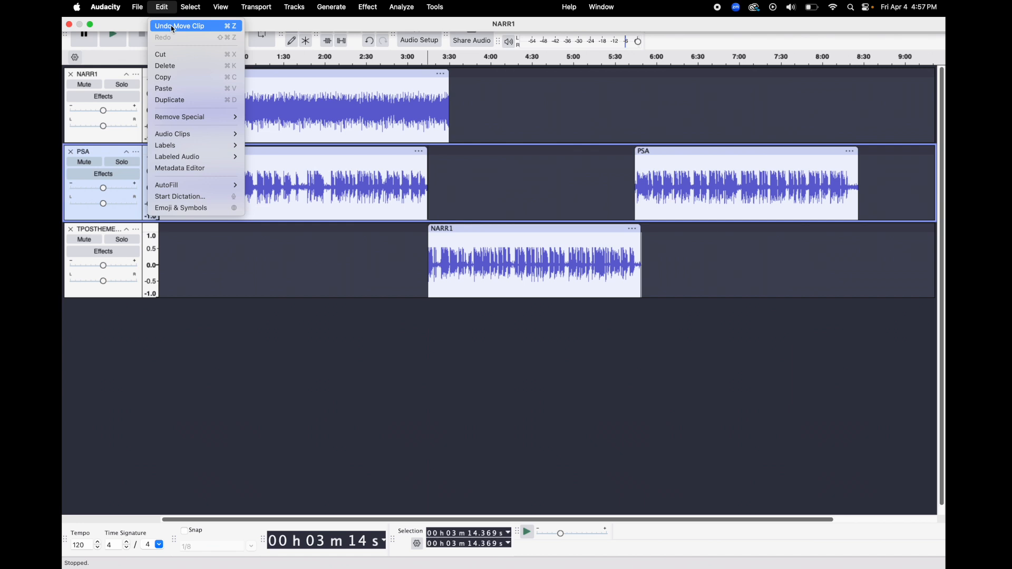
left_click(173, 26)
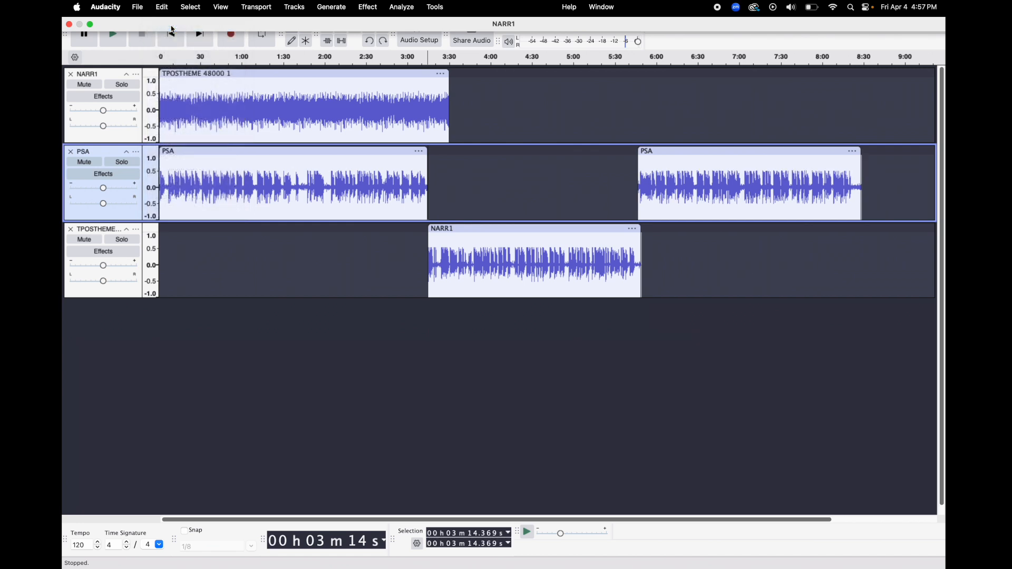
left_click(174, 8)
left_click(179, 29)
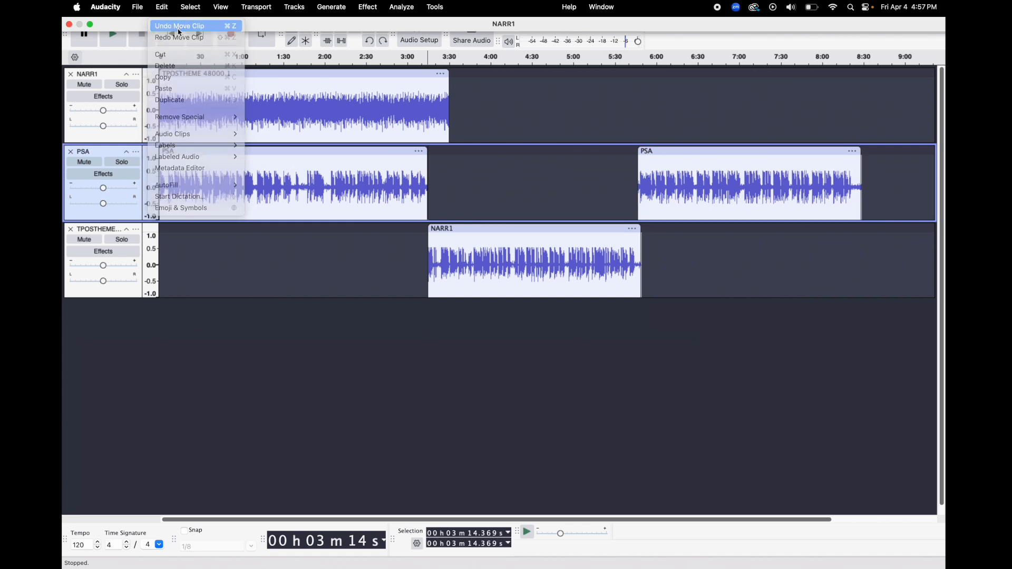
- Move the NARR1 clip on its track to start at about 3:14, where the first PSA part ends
left_click_drag(733, 233, 518, 253)
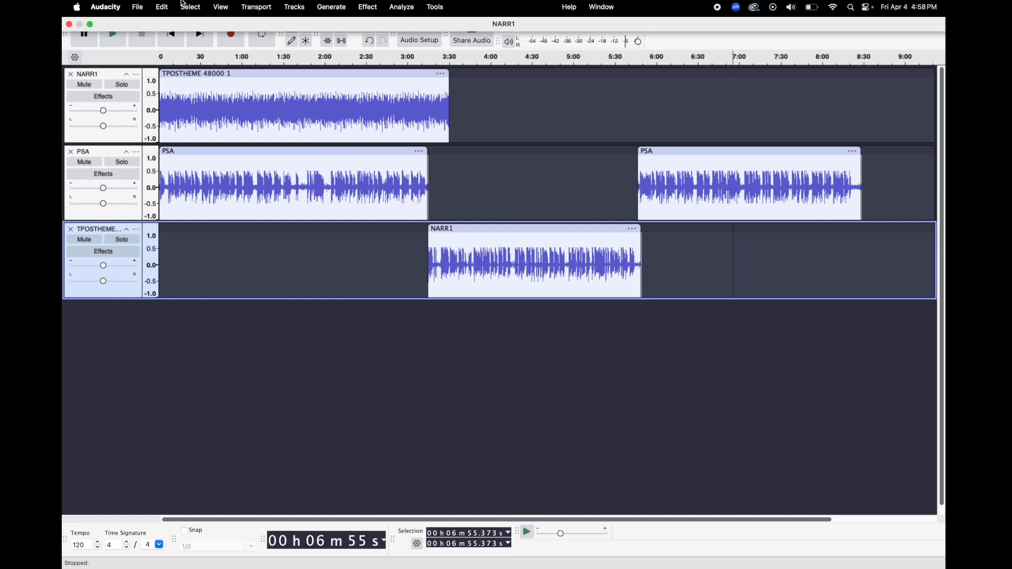
- Select all the audio and shift every clip together so the earliest ones start at about 1:20
left_click(191, 7)
left_click(192, 26)
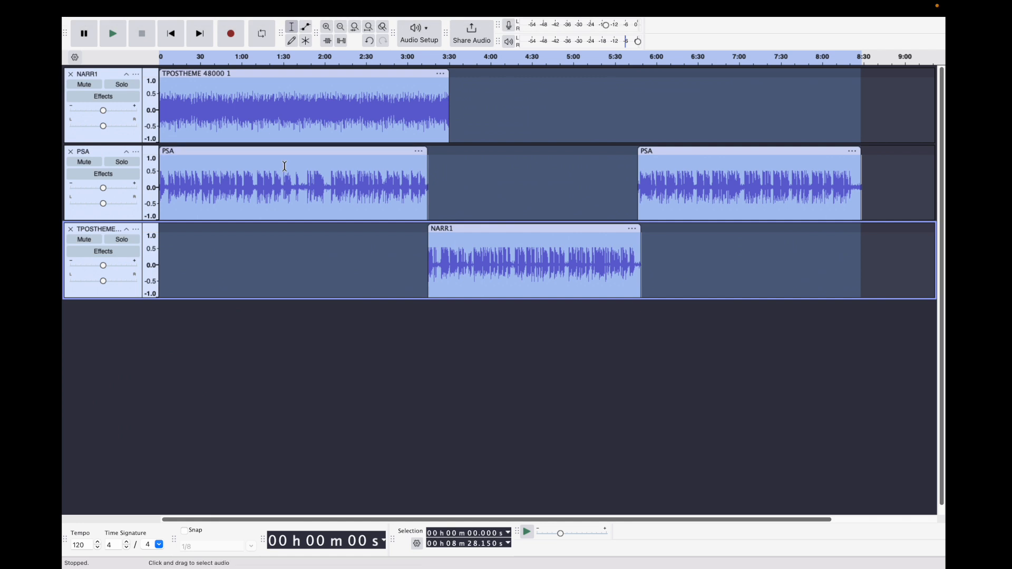
left_click_drag(282, 154, 396, 169)
- Move only the TPOSTHEME 48000 1 clip back to the start of the timeline and select the whole clip
left_click(579, 117)
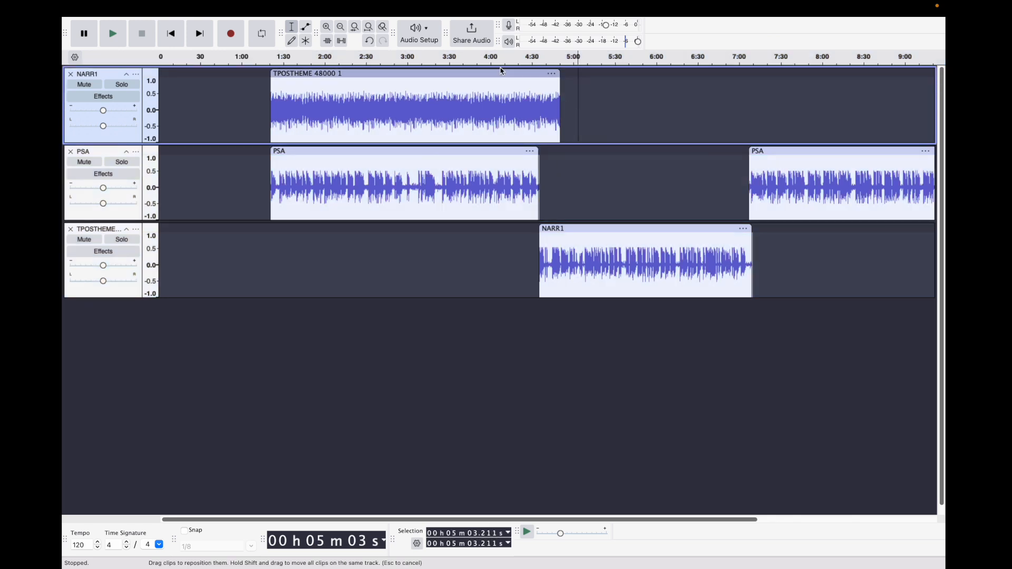
left_click_drag(501, 71, 396, 85)
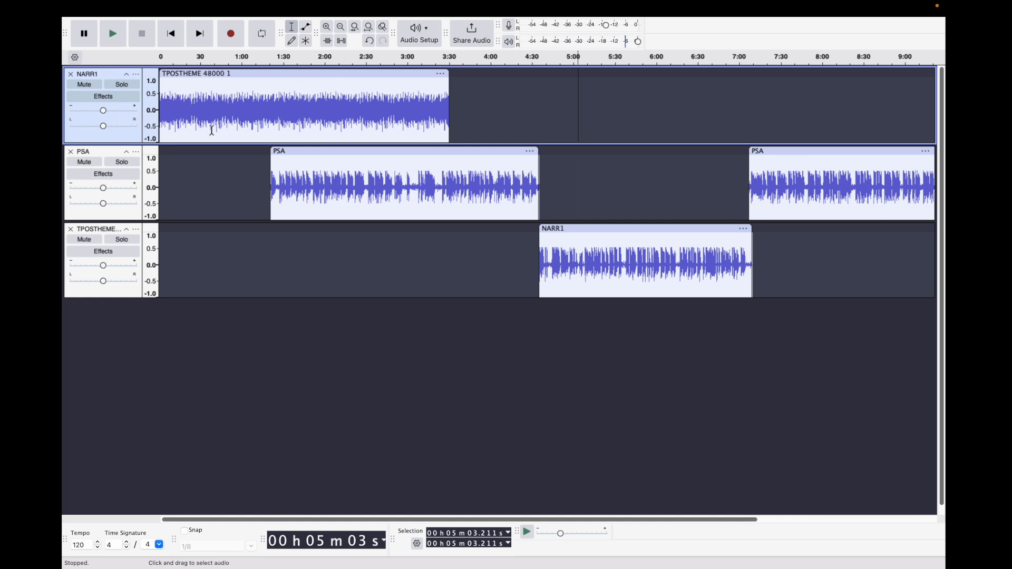
double_click(241, 123)
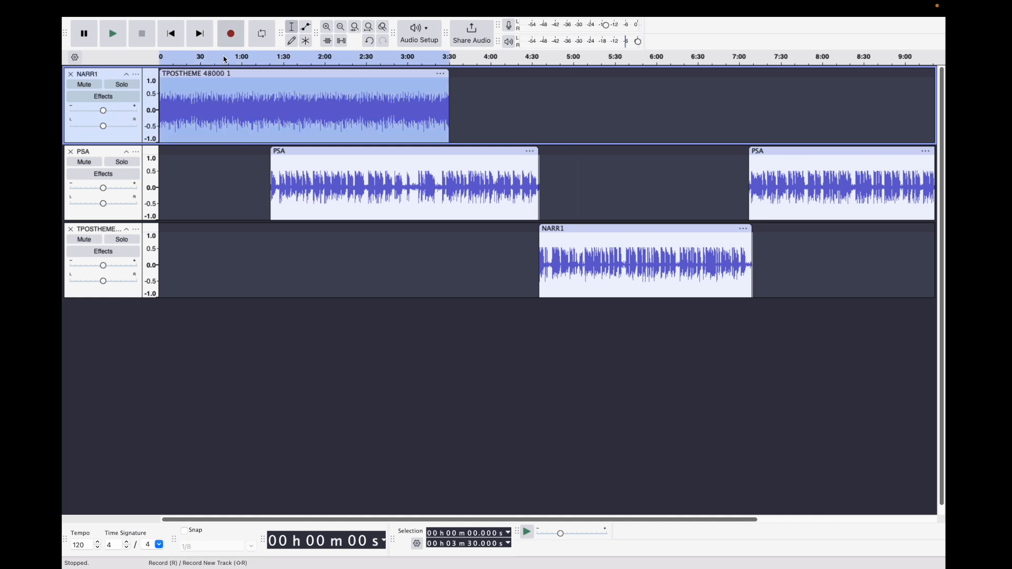
- Apply Auto Duck with a duck amount of -12 dB to the selected TPOSTHEME 48000 1 clip
mouse_move(355, 2)
left_click(371, 7)
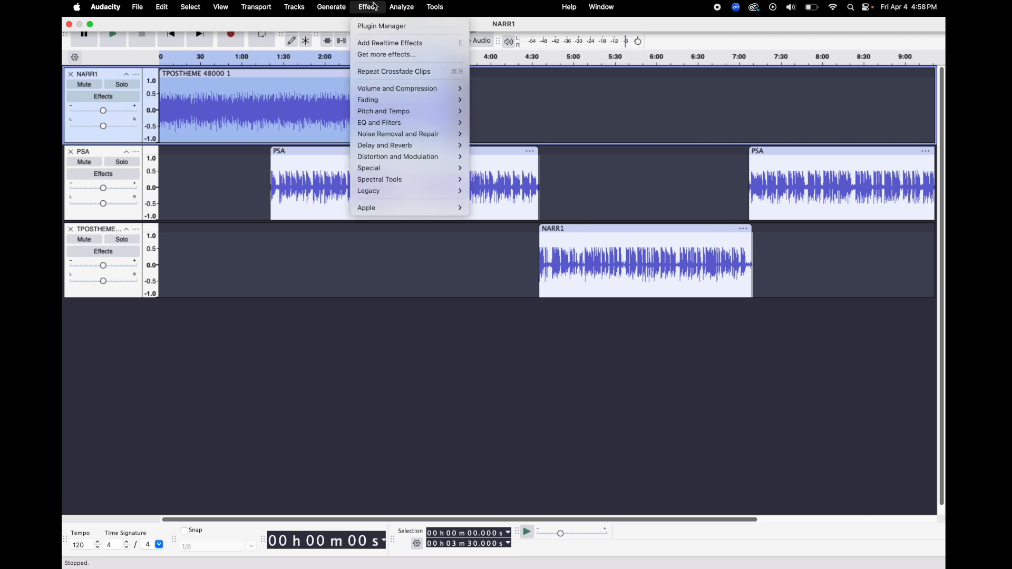
mouse_move(413, 92)
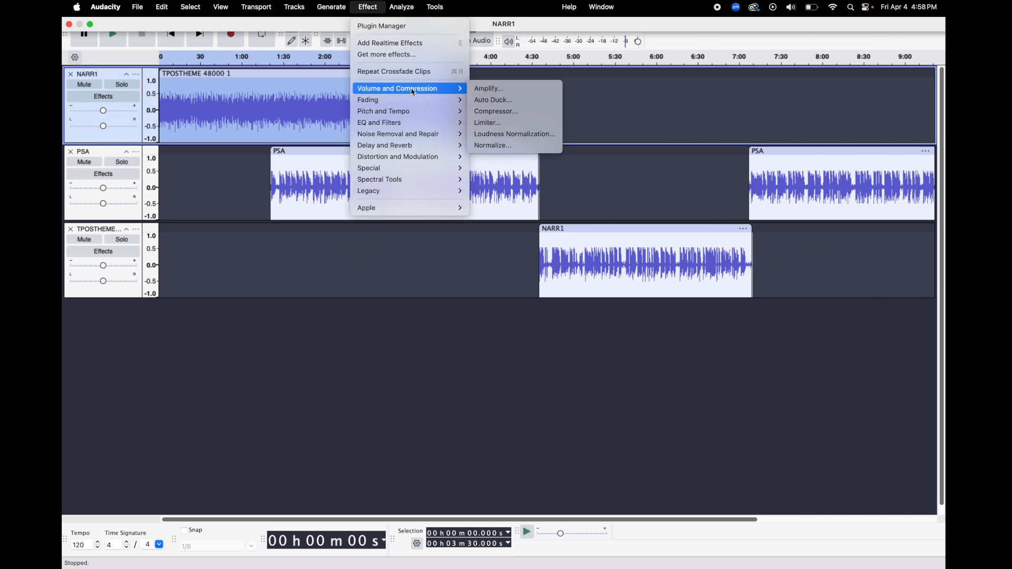
left_click(486, 103)
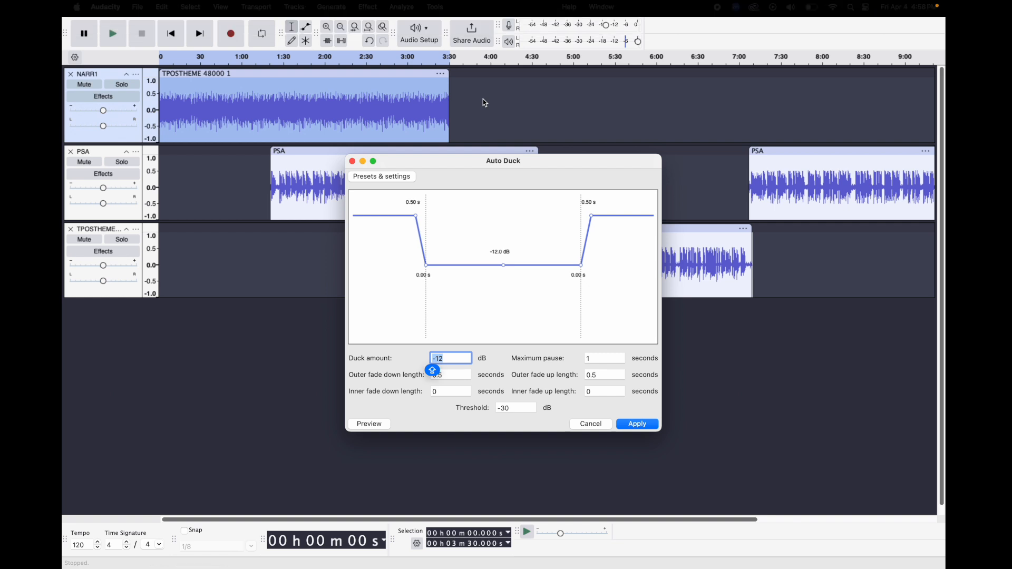
left_click(638, 424)
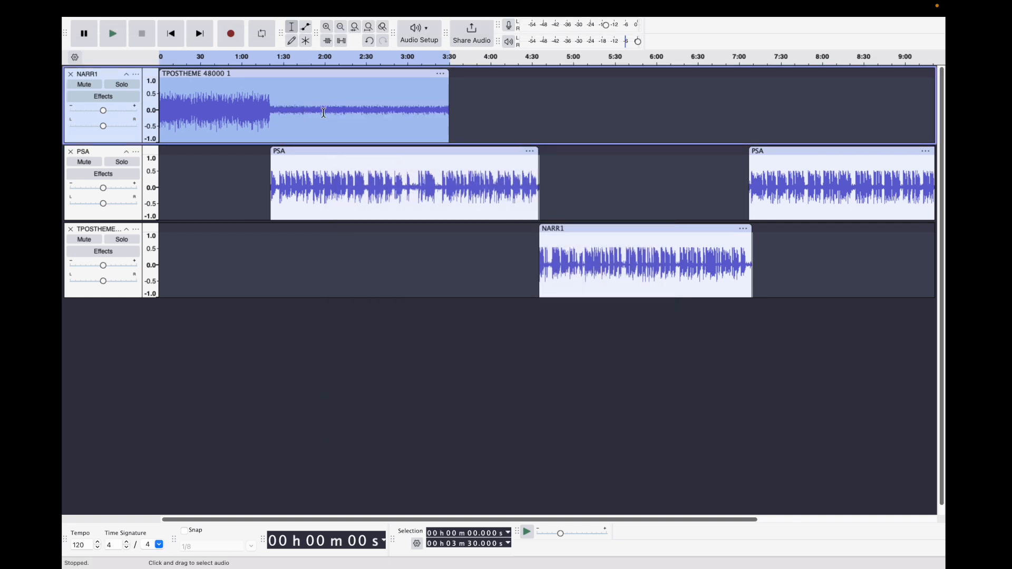
left_click(374, 109)
left_click(519, 119)
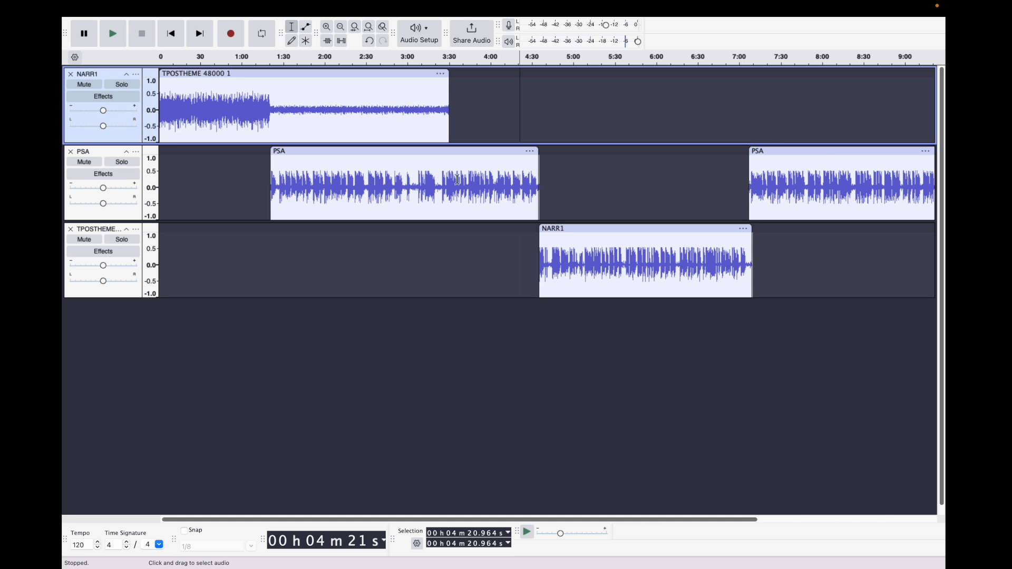
left_click(462, 164)
left_click(604, 253)
left_click(781, 188)
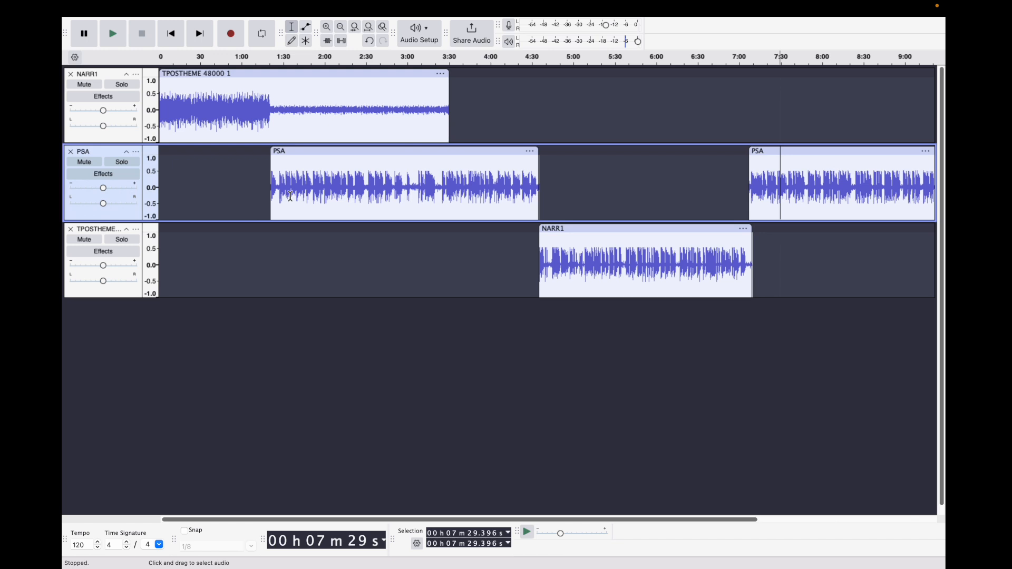
- Select the whole TPOSTHEME 48000 1 clip and apply a Fade Out to it
left_click(377, 107)
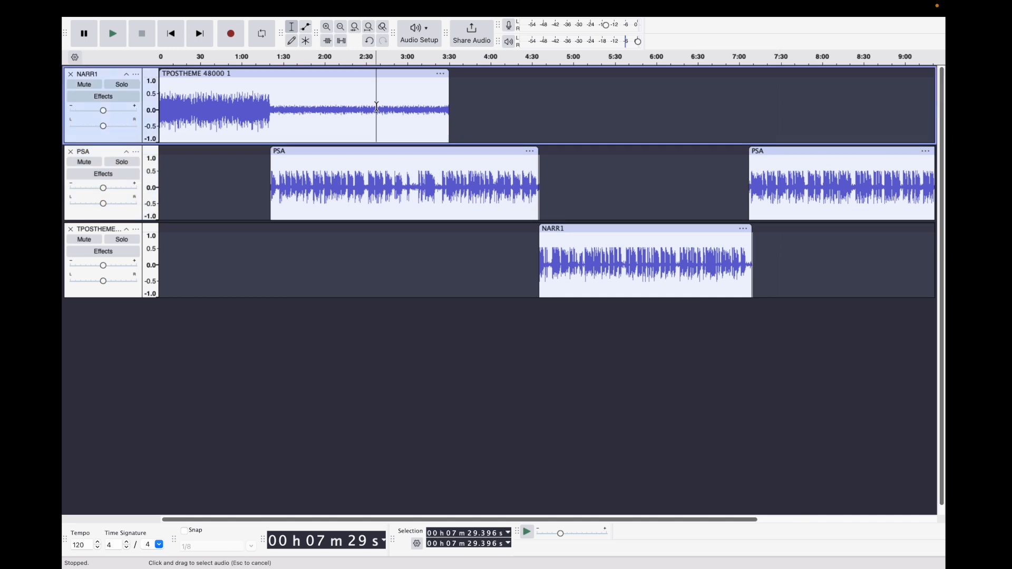
double_click(377, 107)
left_click(368, 7)
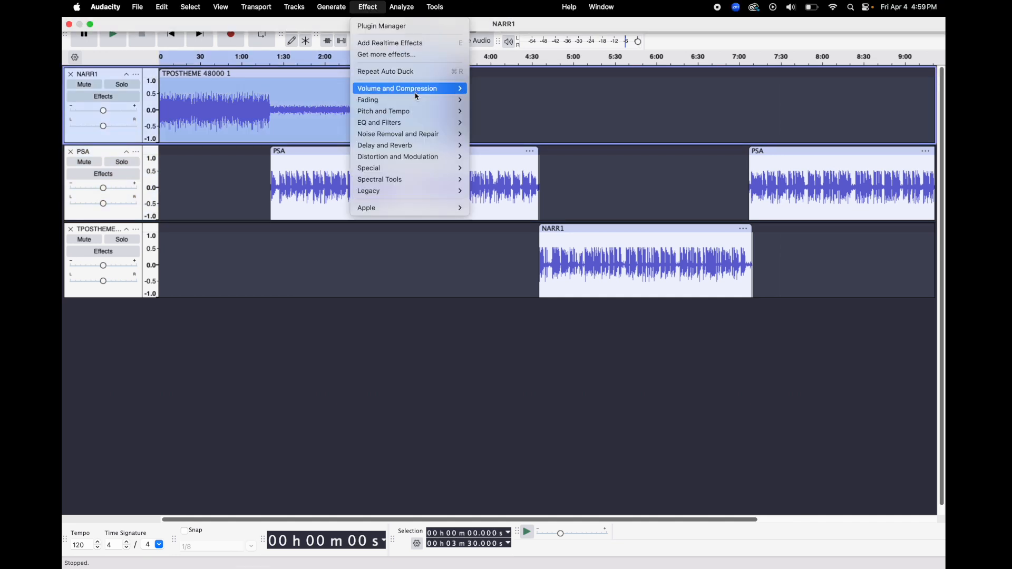
mouse_move(417, 99)
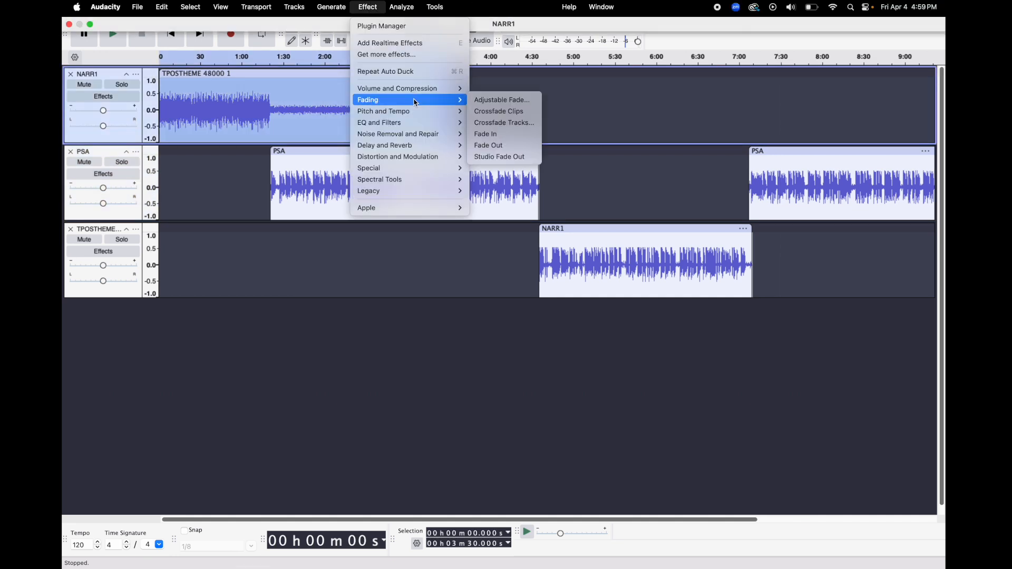
left_click(497, 146)
left_click(496, 115)
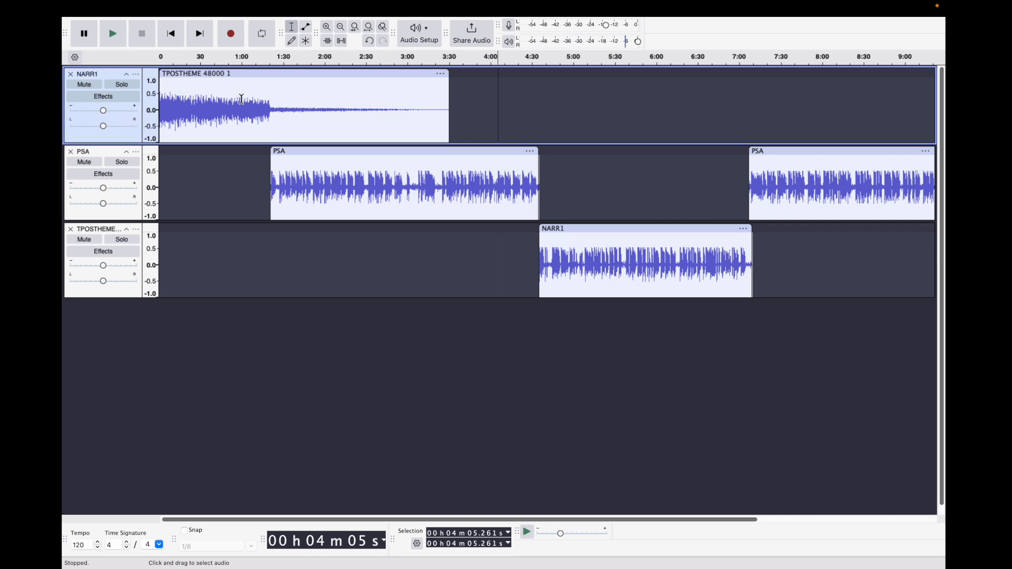
key("super+z")
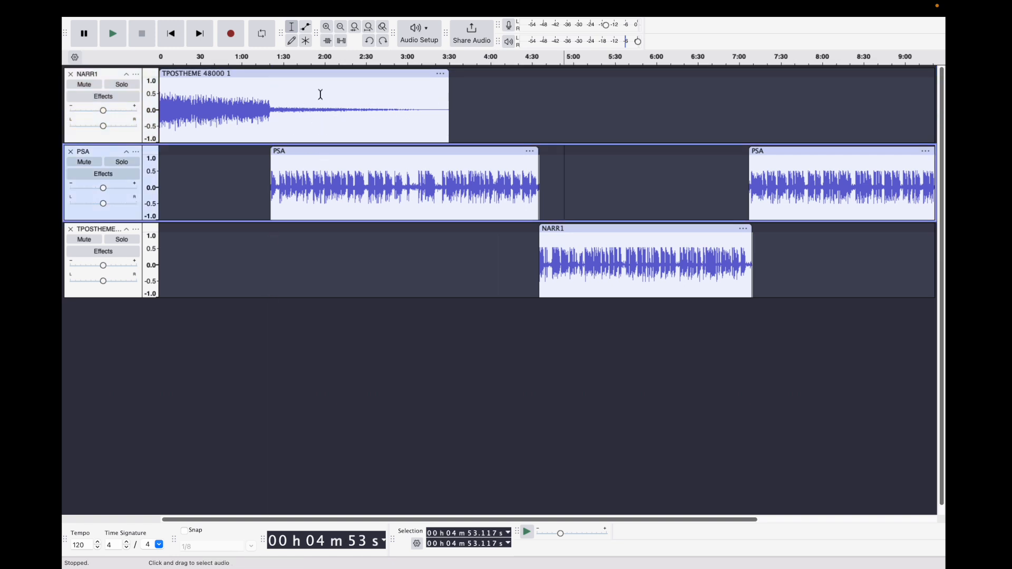
scroll(789, 221, "right", 5)
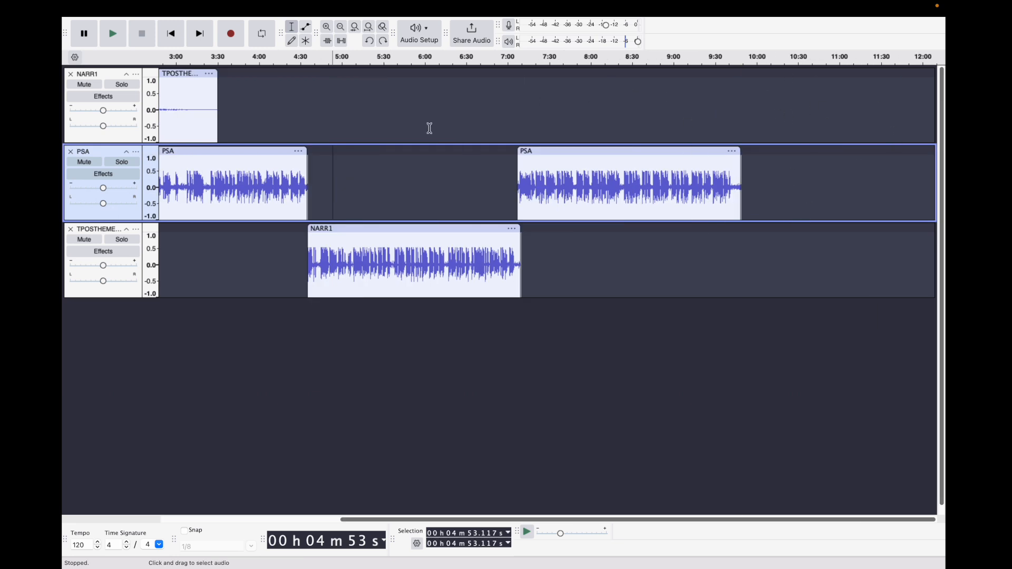
scroll(430, 128, "left", 5)
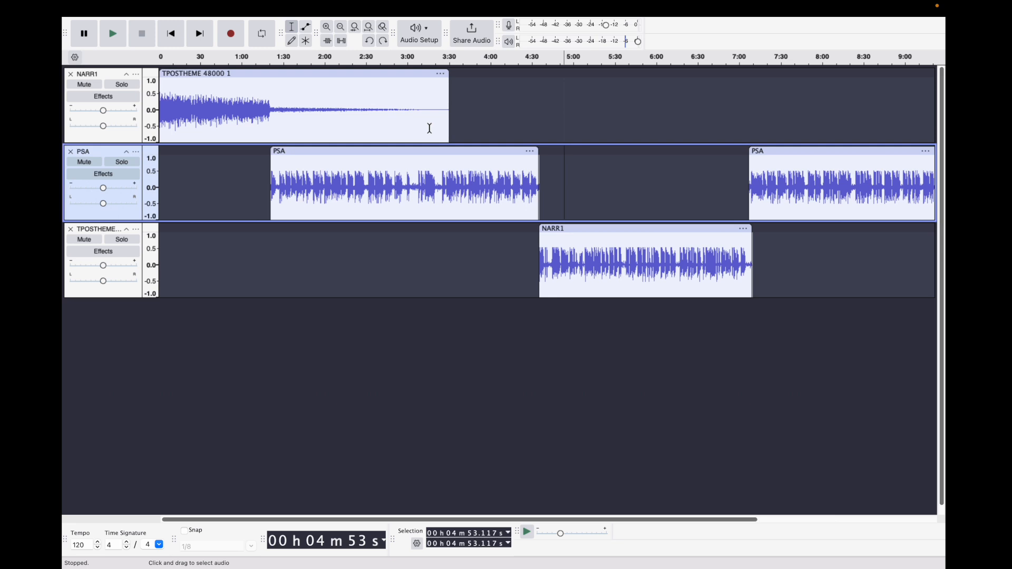
scroll(429, 128, "right", 5)
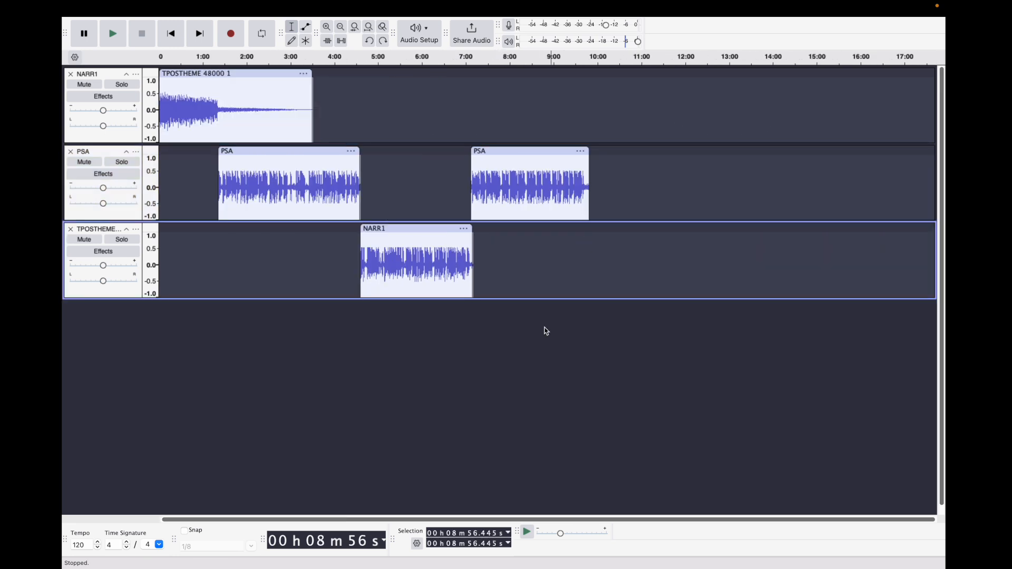
mouse_move(346, 5)
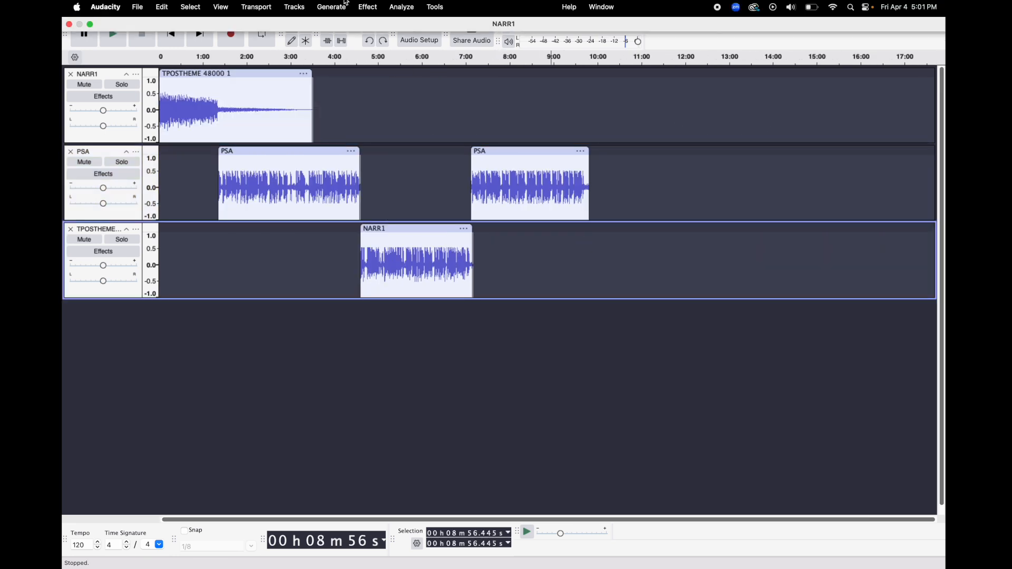
left_click(290, 6)
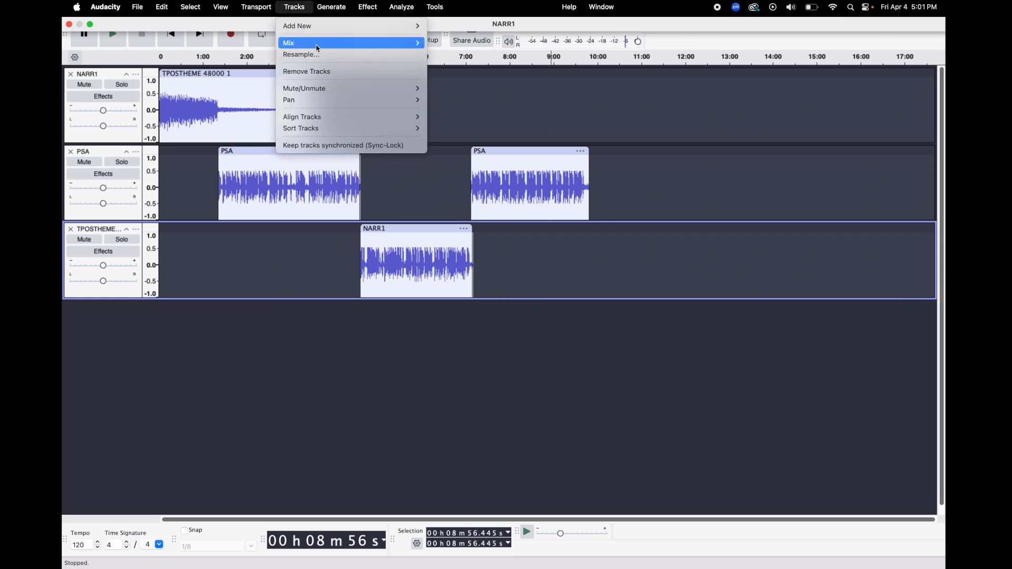
mouse_move(319, 48)
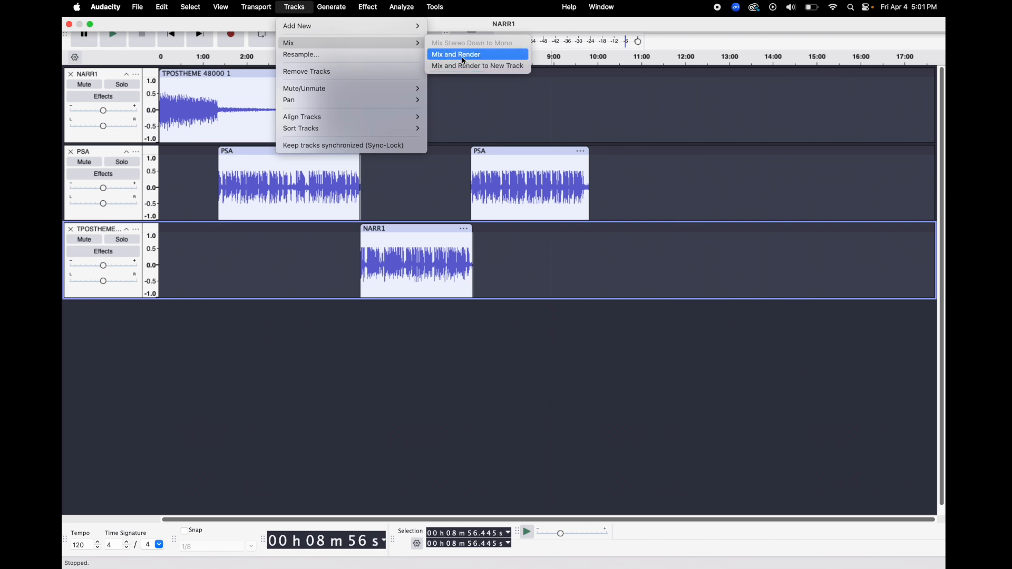
left_click(617, 181)
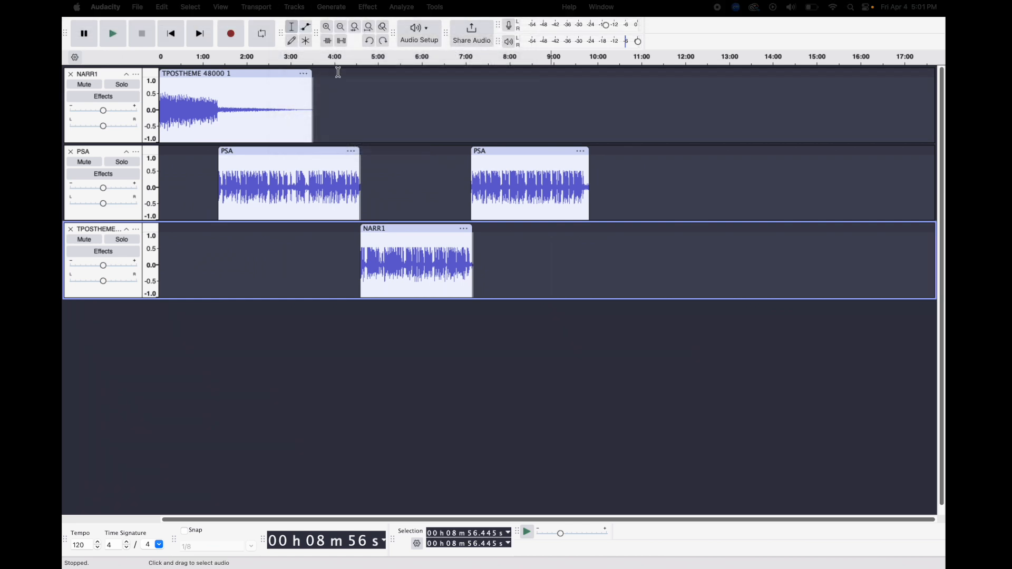
- Select the audio on all three tracks, combine it into one track with Mix and Render, and clear the selection
left_click(193, 7)
left_click(190, 26)
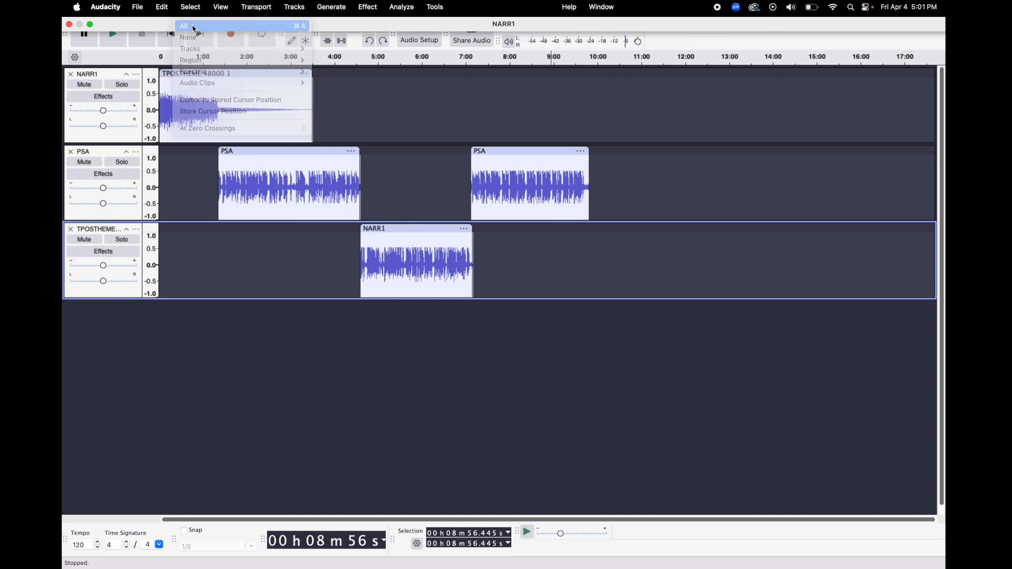
left_click(293, 7)
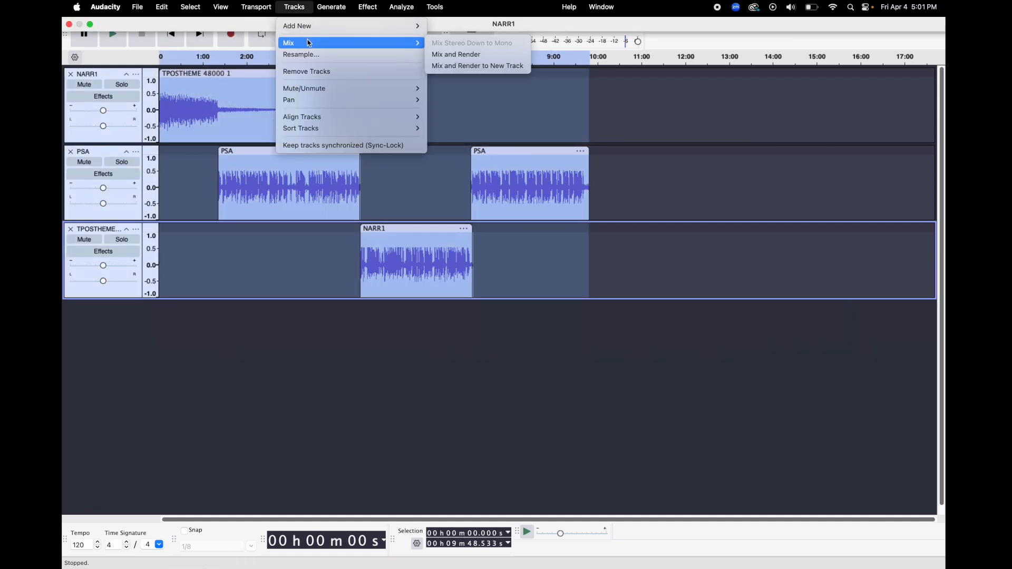
left_click(462, 56)
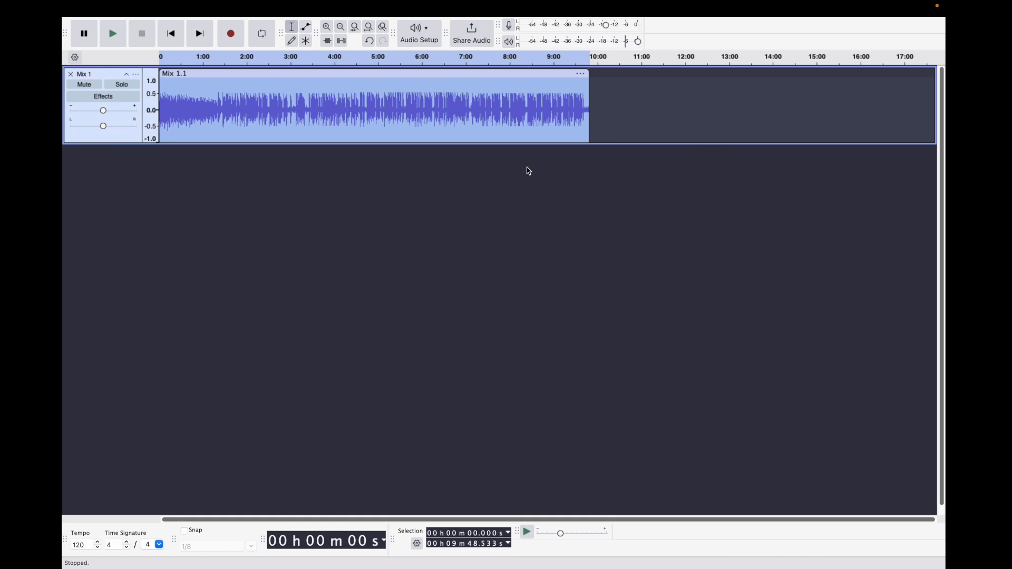
left_click(652, 135)
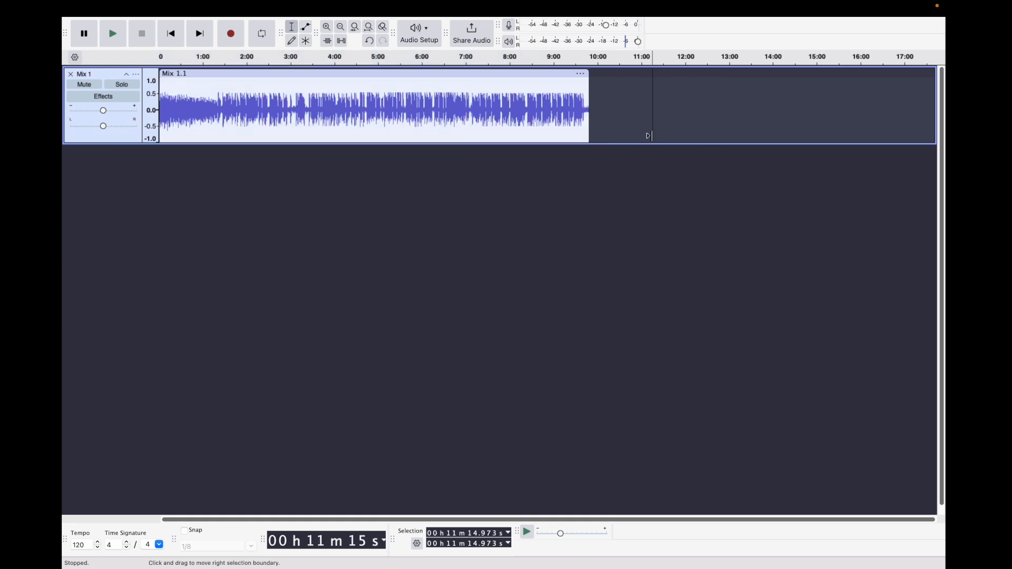